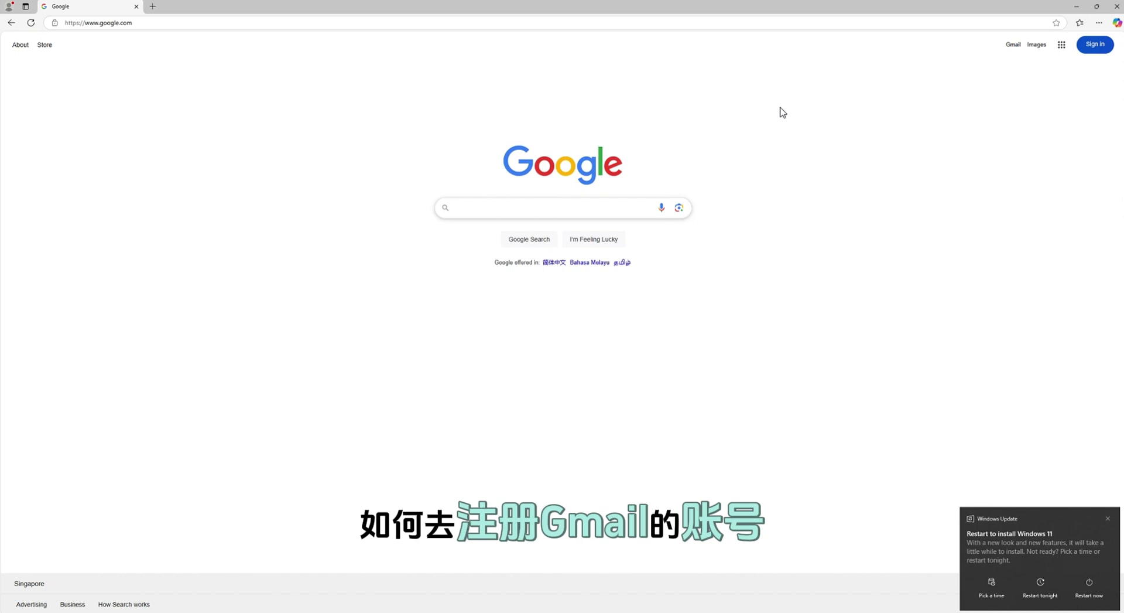
Go from the Google homepage to the Google sign-in page
{"action": "left_click", "coordinate": [1096, 47]}
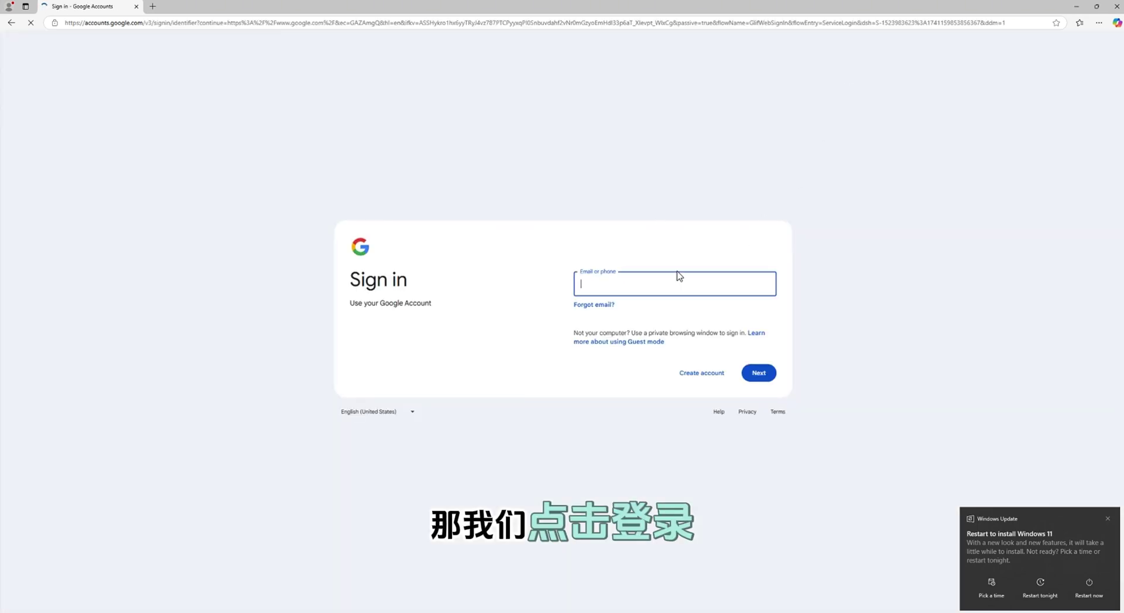
Start a new Google account for personal use and submit the first and last name
{"action": "left_click", "coordinate": [701, 373]}
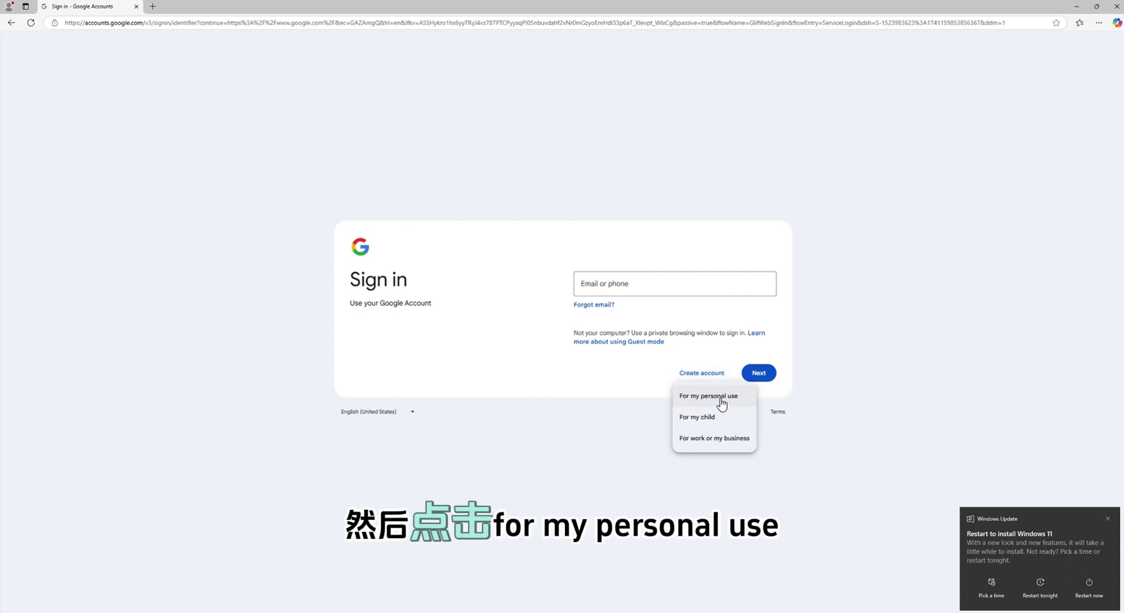
{"action": "left_click", "coordinate": [743, 396]}
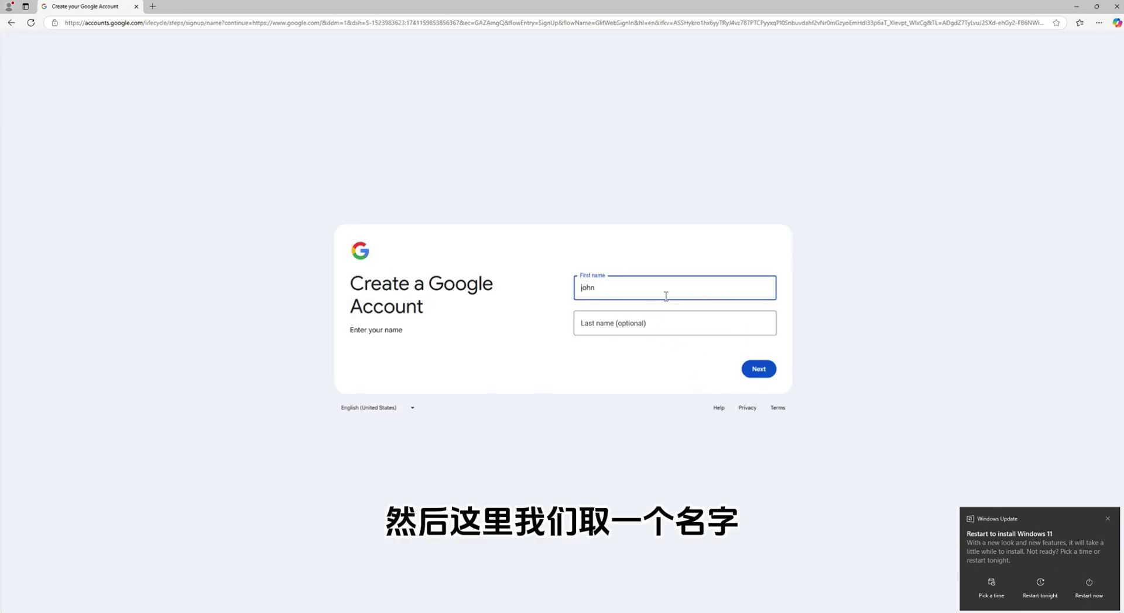
{"action": "key", "text": "Tab"}
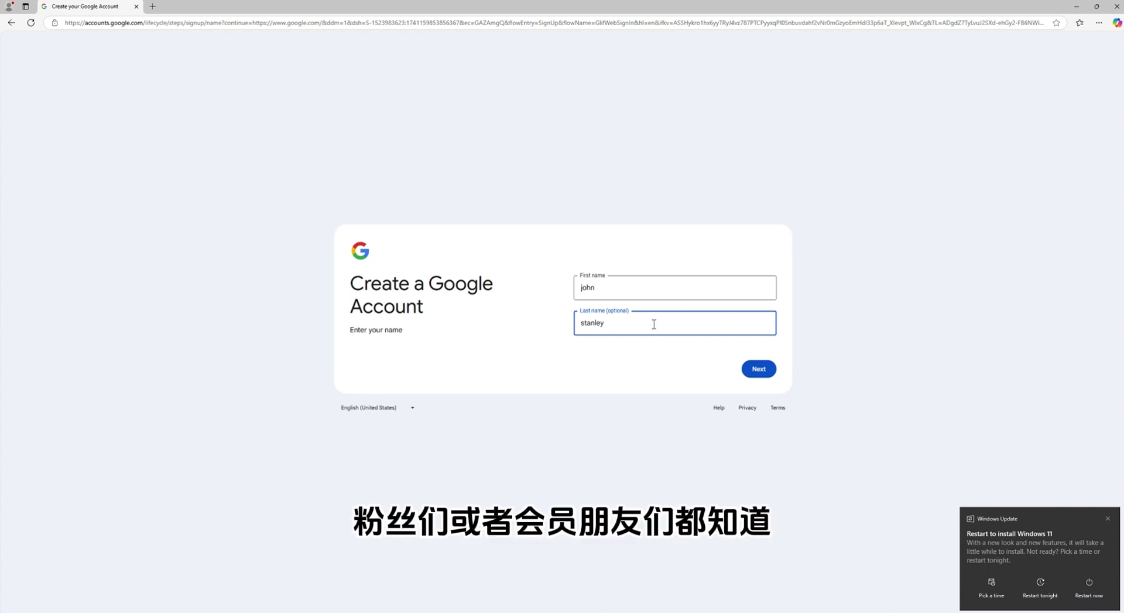
{"action": "left_click", "coordinate": [761, 370]}
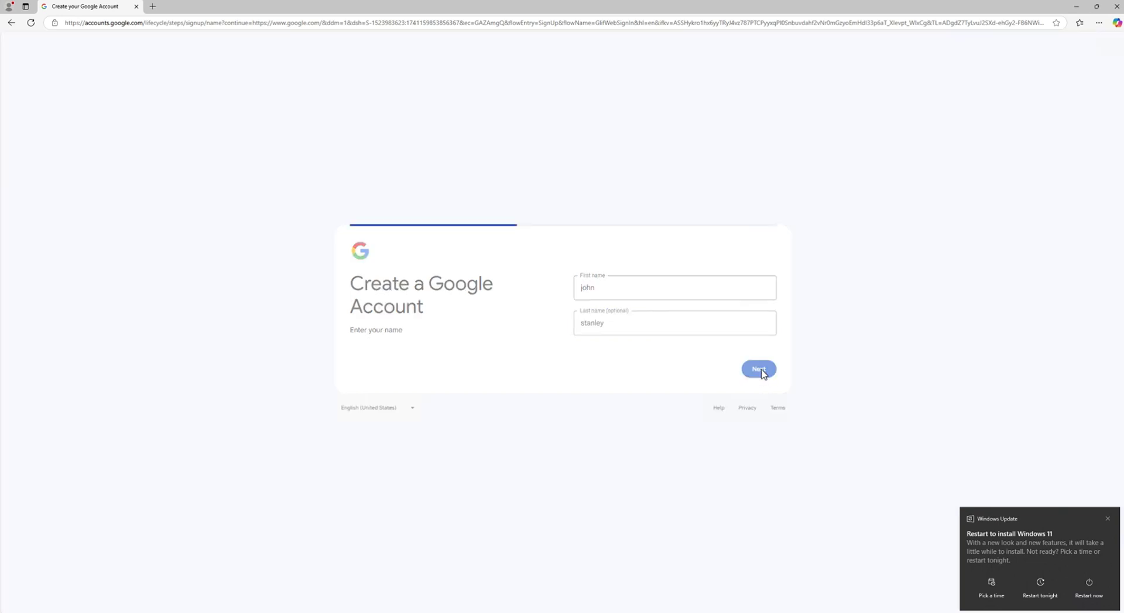
Enter a March 5 birthday with its year, and set gender to Male
{"action": "left_click", "coordinate": [624, 287]}
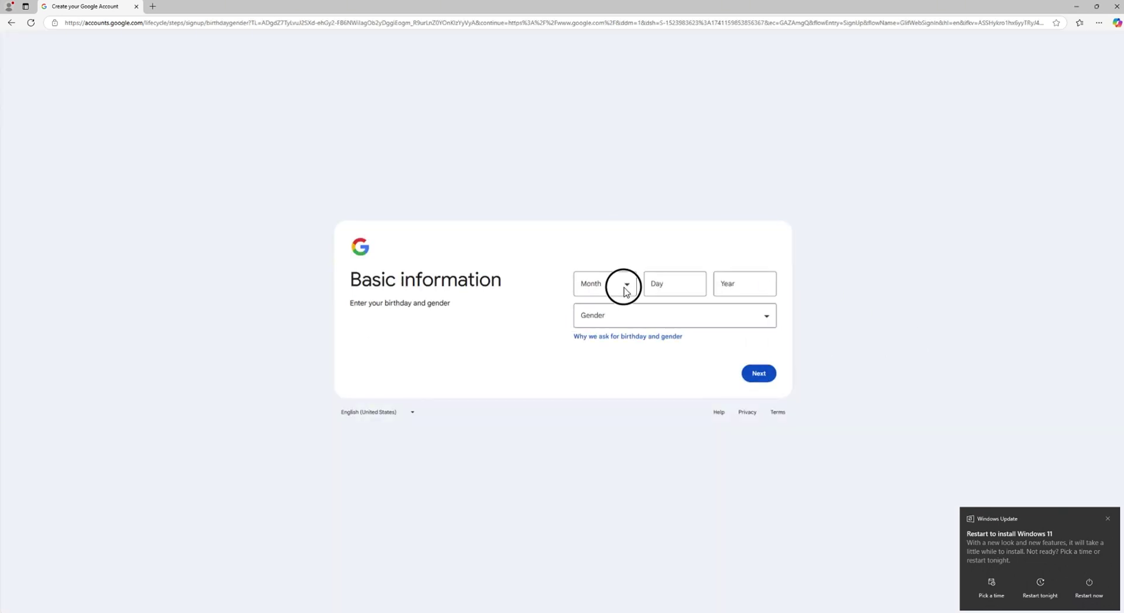
{"action": "left_click", "coordinate": [608, 328]}
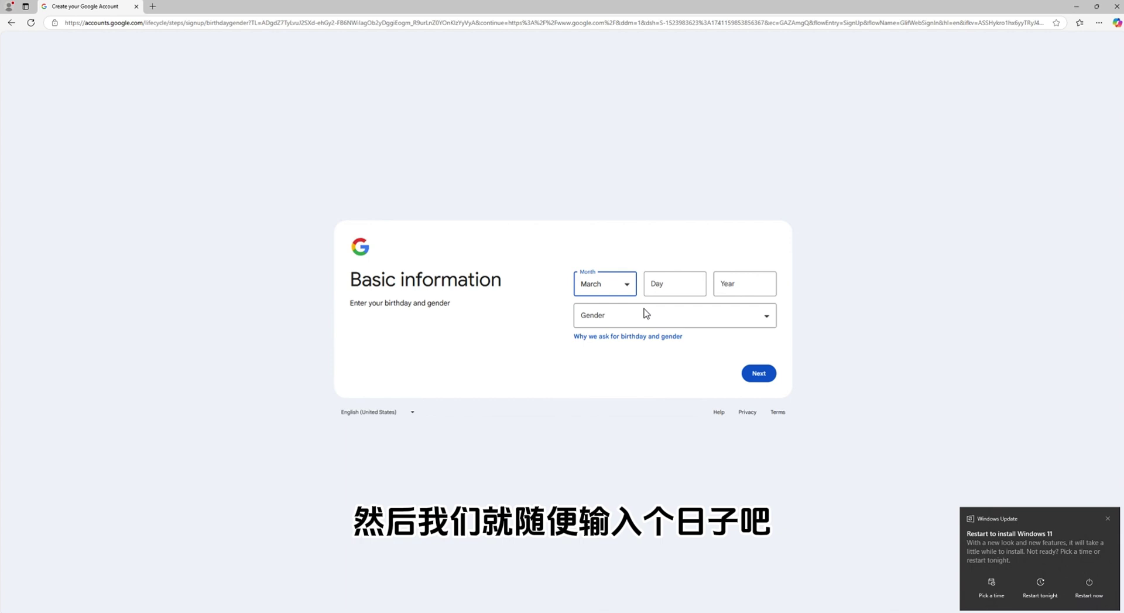
{"action": "left_click", "coordinate": [674, 286]}
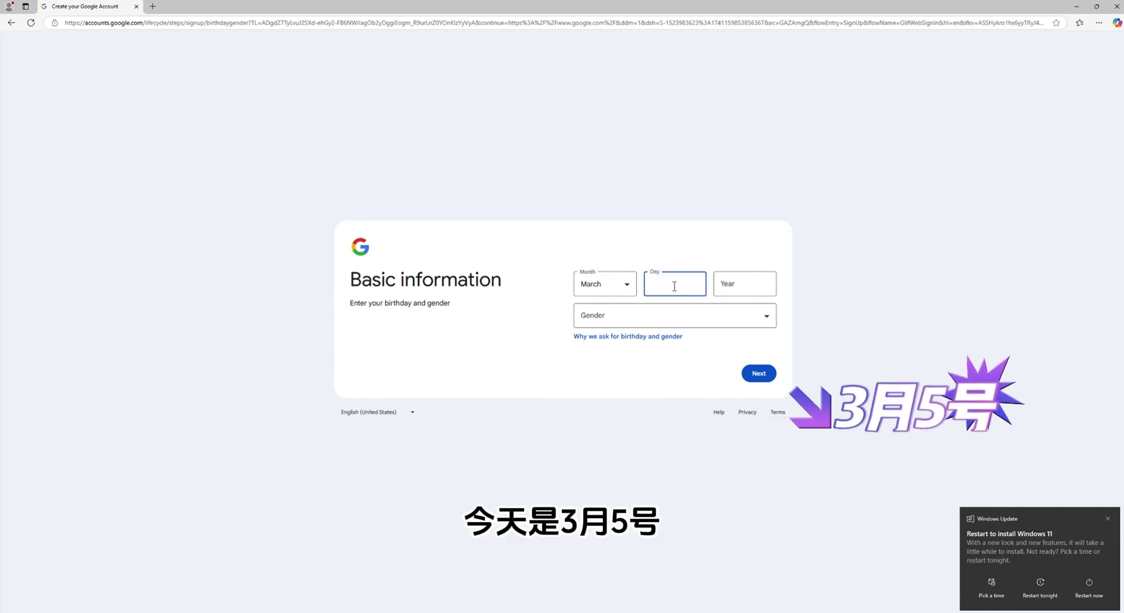
{"action": "type", "text": "5"}
{"action": "left_click", "coordinate": [730, 287]}
{"action": "type", "text": "1"}
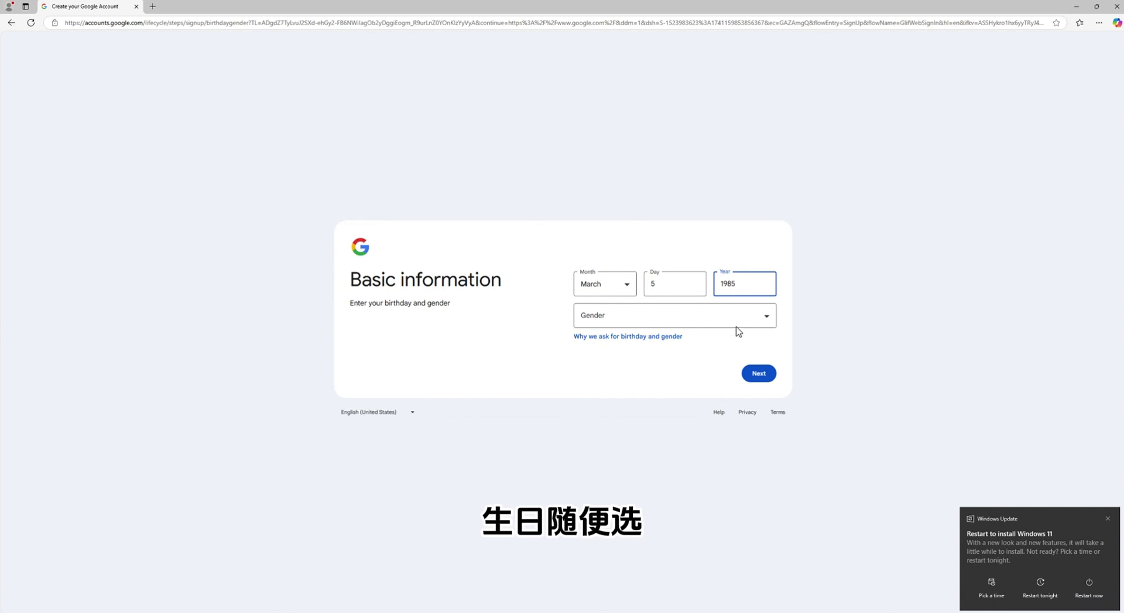
{"action": "left_click", "coordinate": [763, 317]}
{"action": "left_click", "coordinate": [681, 349]}
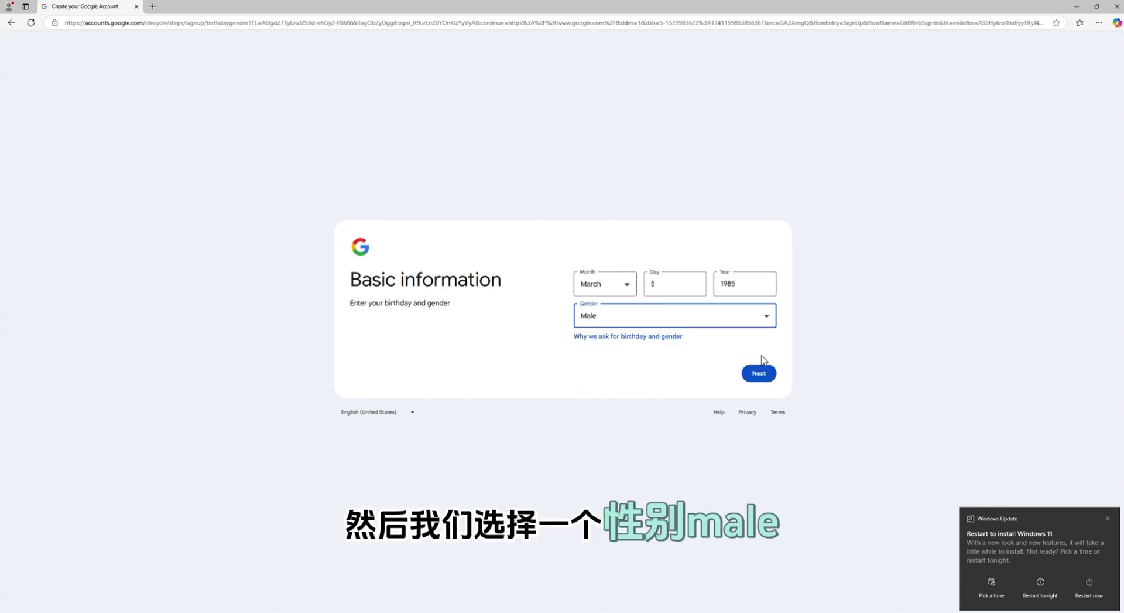
Choose and submit a custom Gmail username for the new account
{"action": "left_click", "coordinate": [759, 373]}
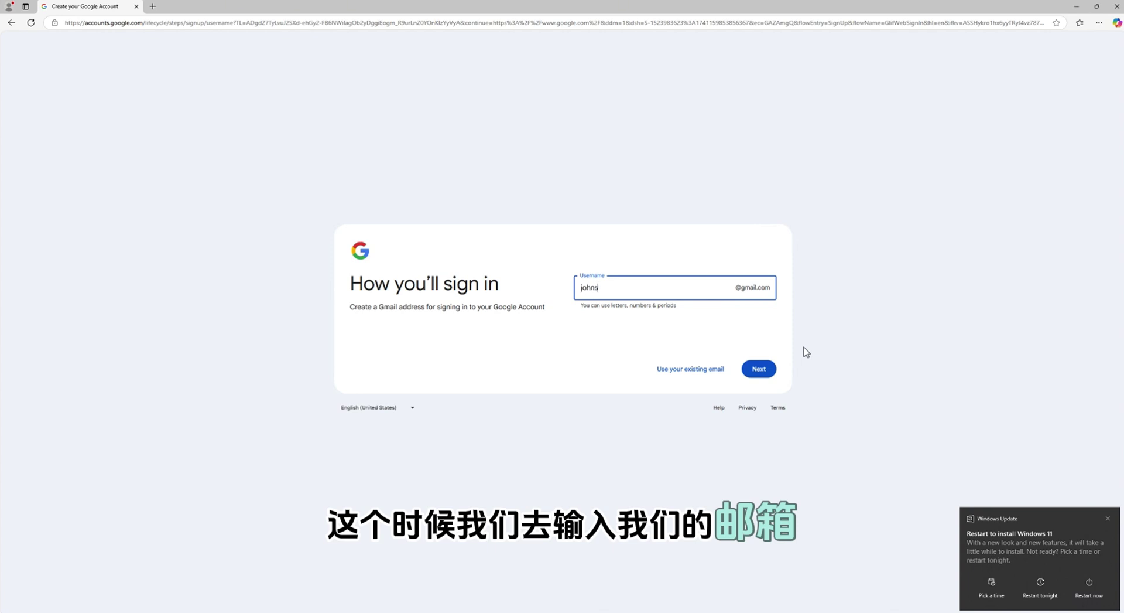
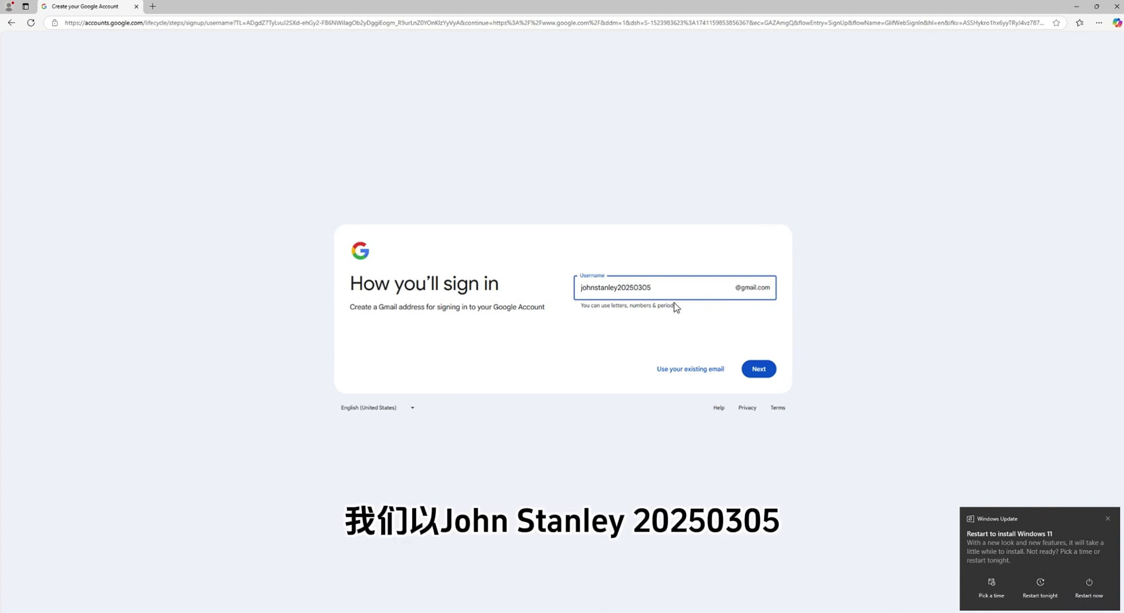
{"action": "left_click", "coordinate": [759, 370]}
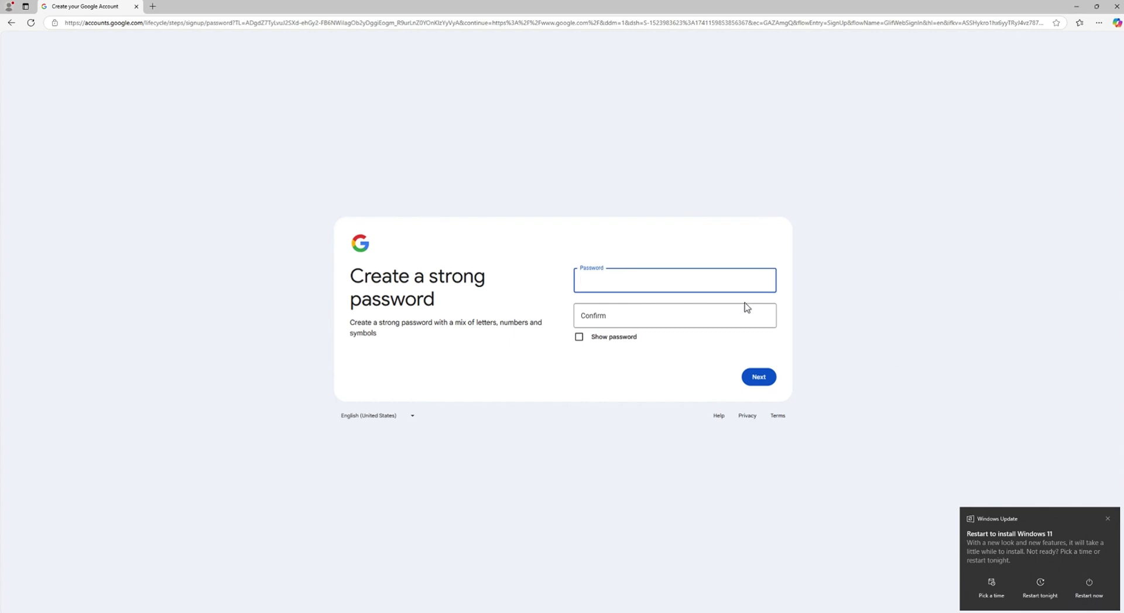
Set and confirm the account password, then skip adding a recovery email
{"action": "type", "text": "••••••"}
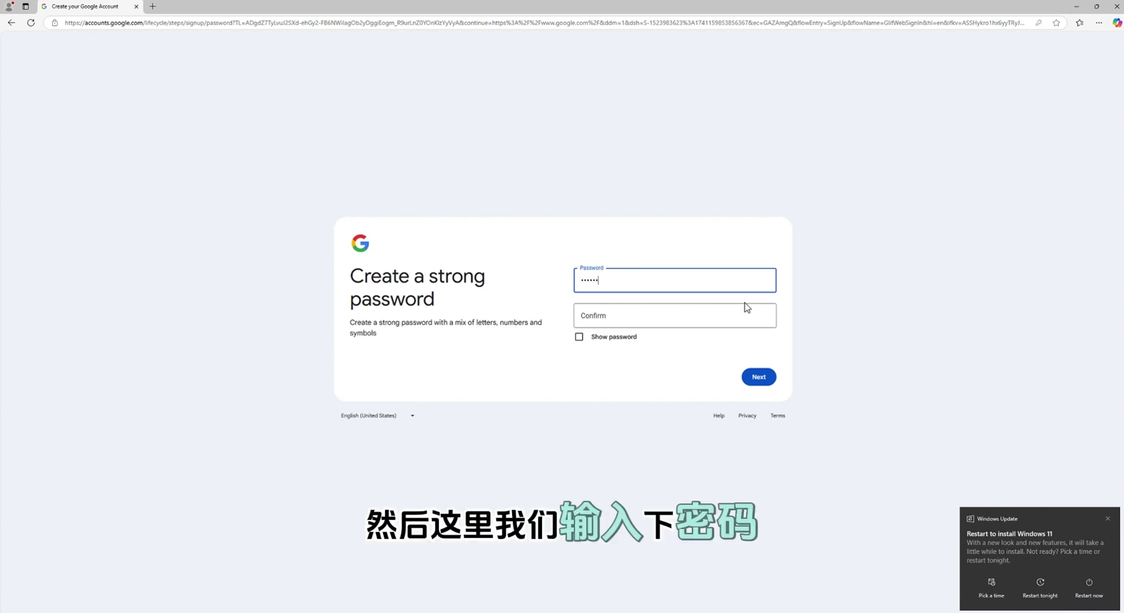
{"action": "type", "text": "•••••"}
{"action": "key", "text": "Tab"}
{"action": "type", "text": "•"}
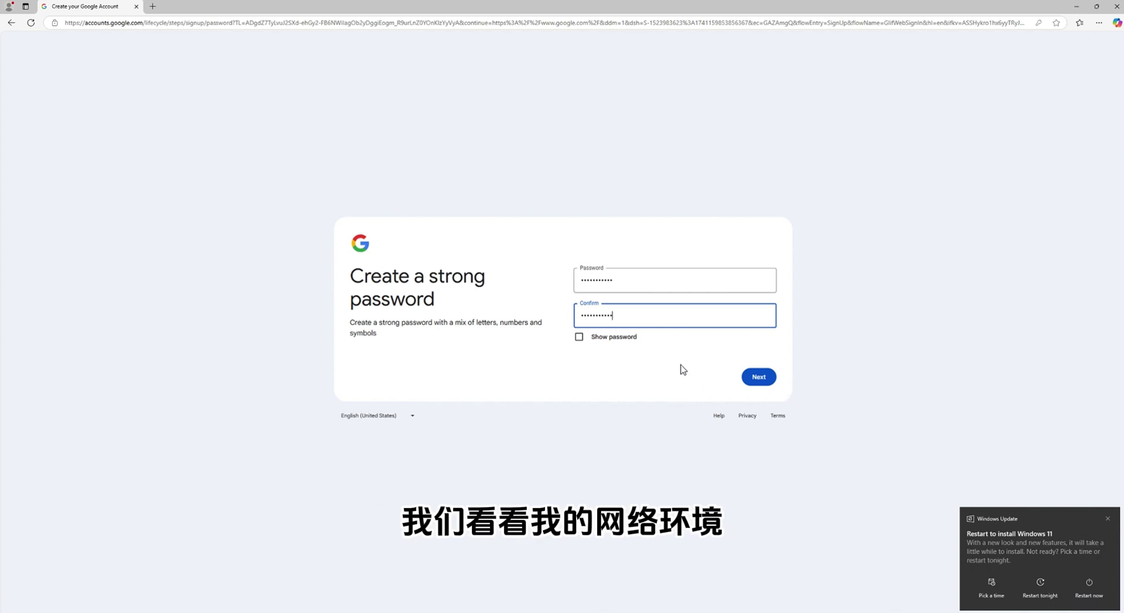
{"action": "left_click", "coordinate": [760, 379]}
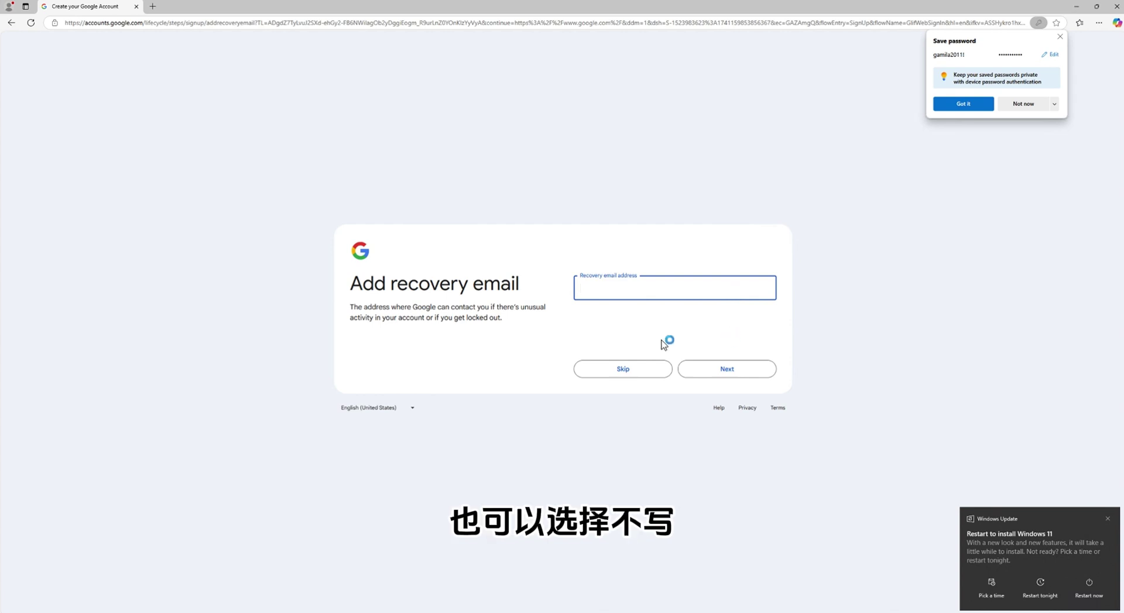
{"action": "left_click", "coordinate": [631, 375]}
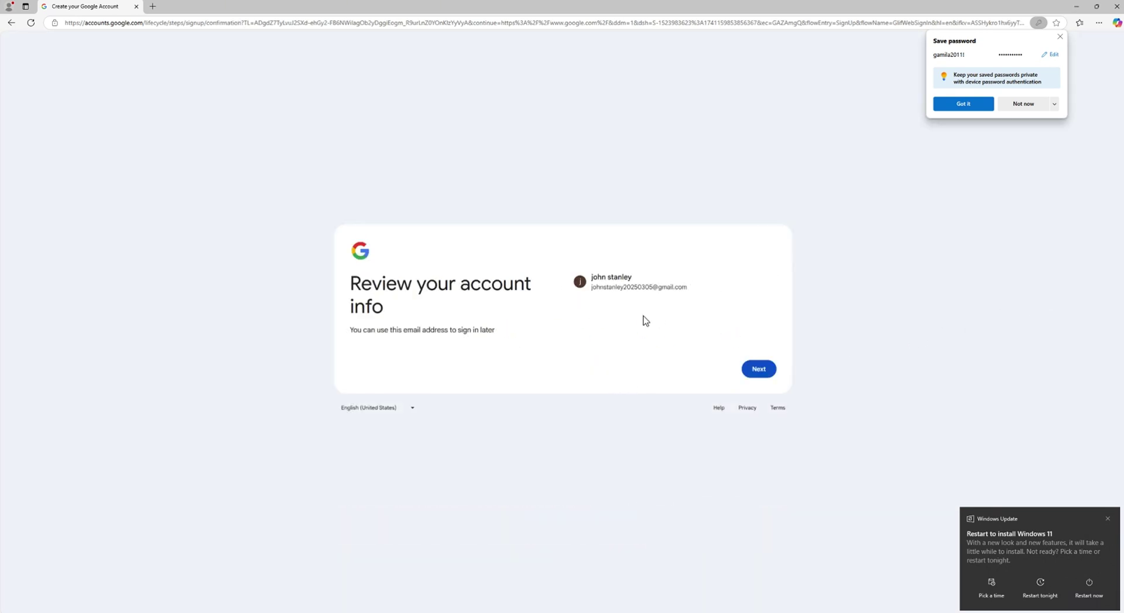
Accept the reviewed account details and agree to Google's privacy terms
{"action": "left_click", "coordinate": [760, 369]}
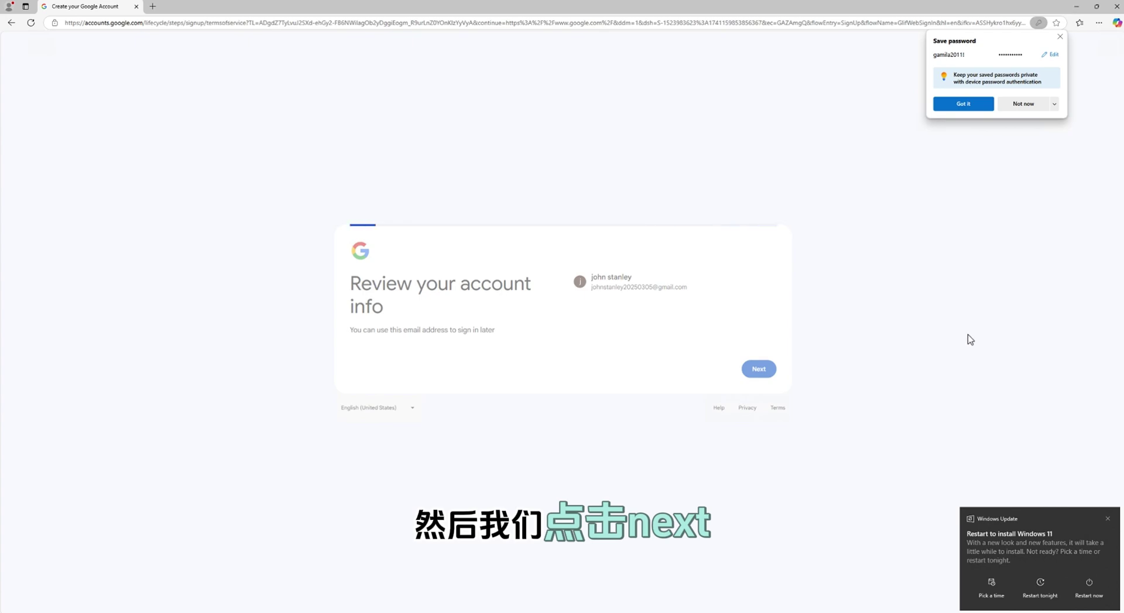
{"action": "scroll", "coordinate": [740, 321], "scroll_direction": "down", "scroll_amount": 3}
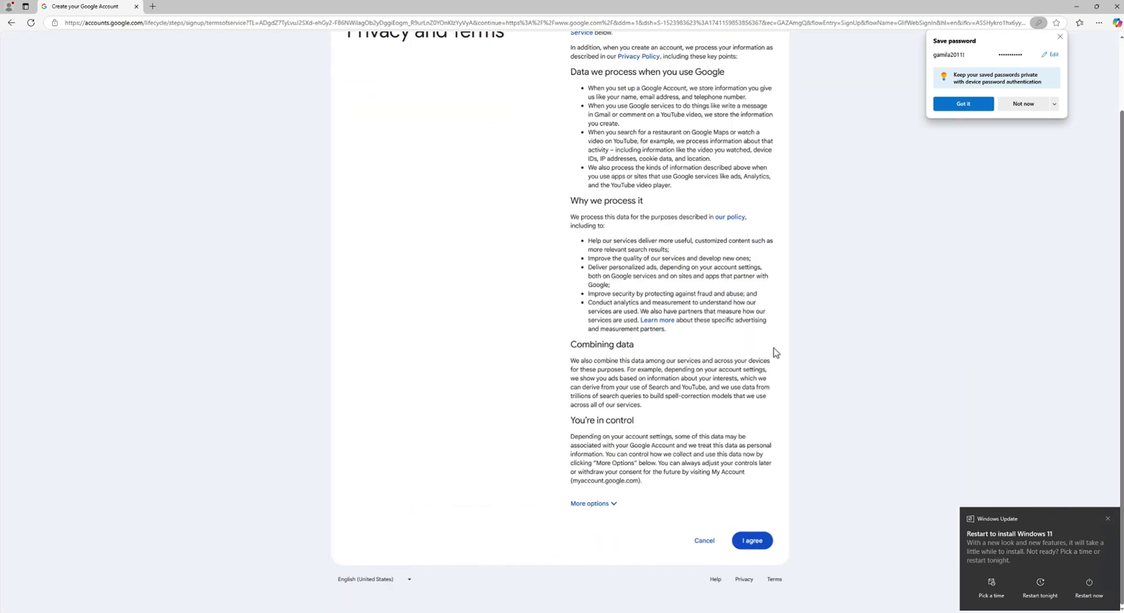
{"action": "left_click", "coordinate": [751, 540]}
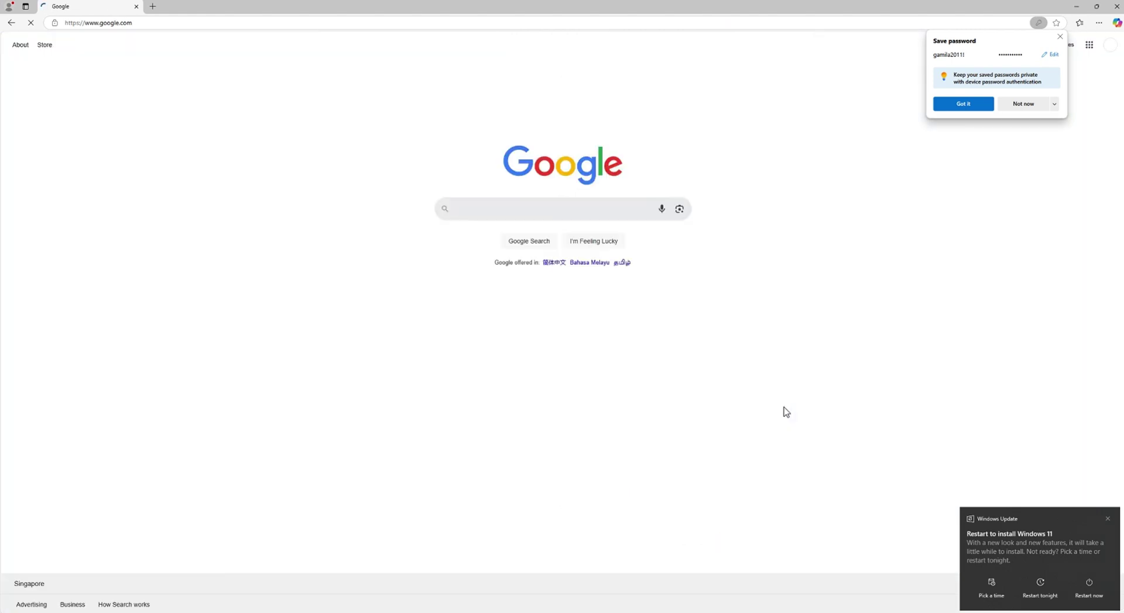
Dismiss the save-password prompt and confirm the new account is signed in
{"action": "left_click", "coordinate": [1061, 37]}
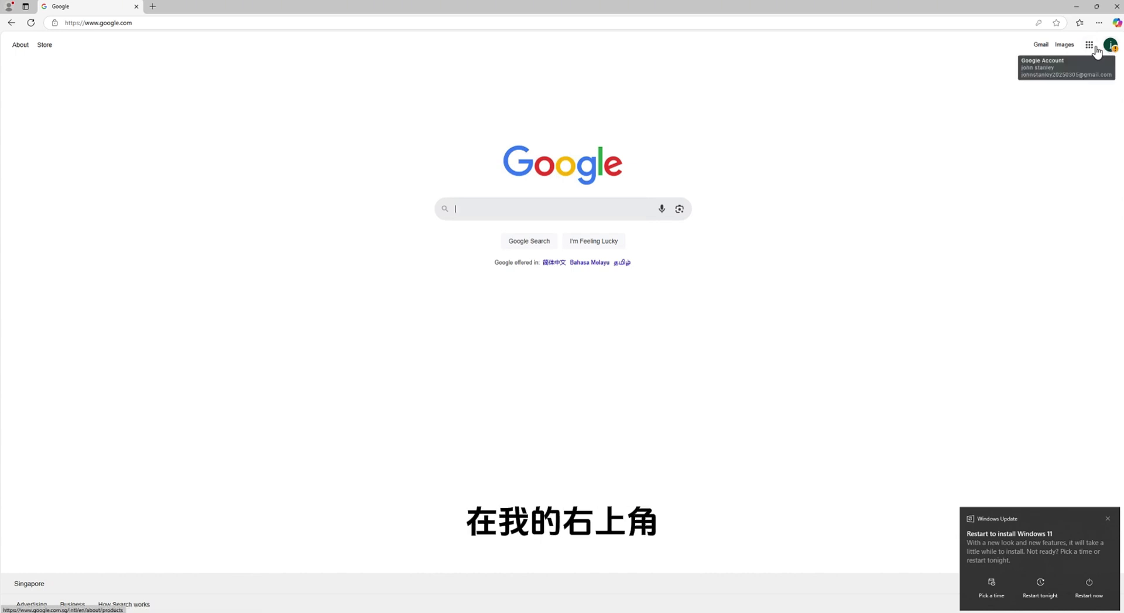
{"action": "left_click", "coordinate": [1110, 45]}
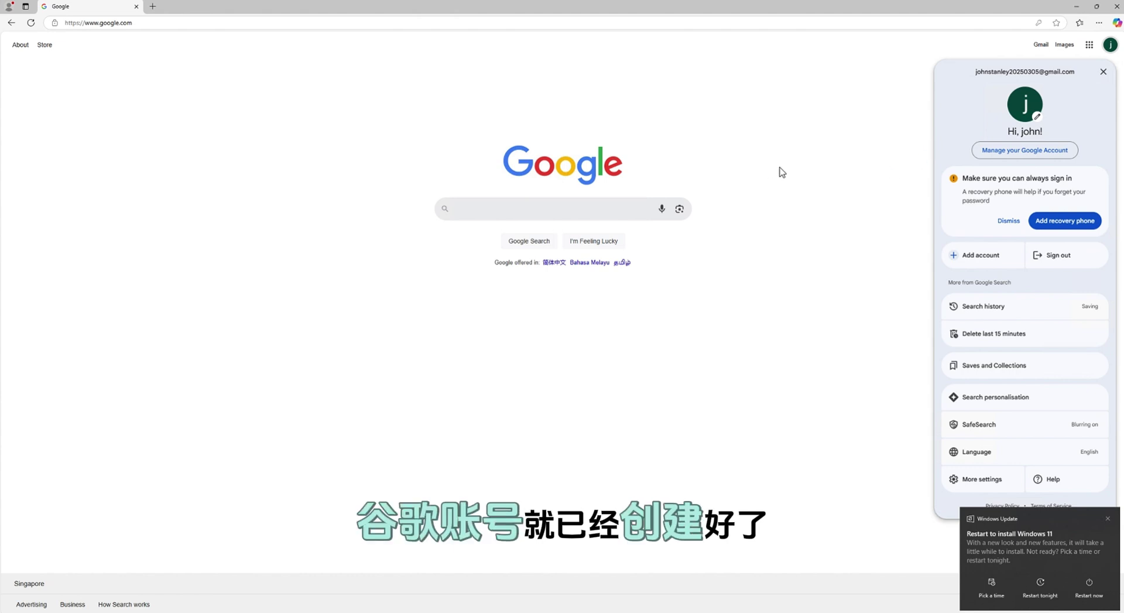
{"action": "left_click", "coordinate": [878, 185]}
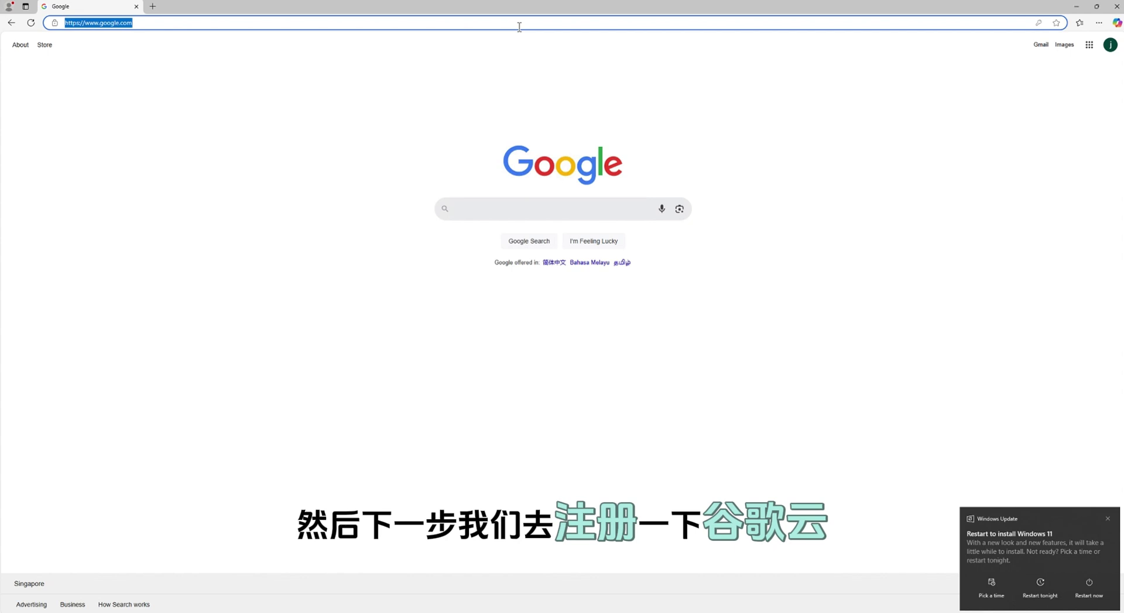
Go to cloud.google.com and start the Google Cloud free trial
{"action": "type", "text": "www."}
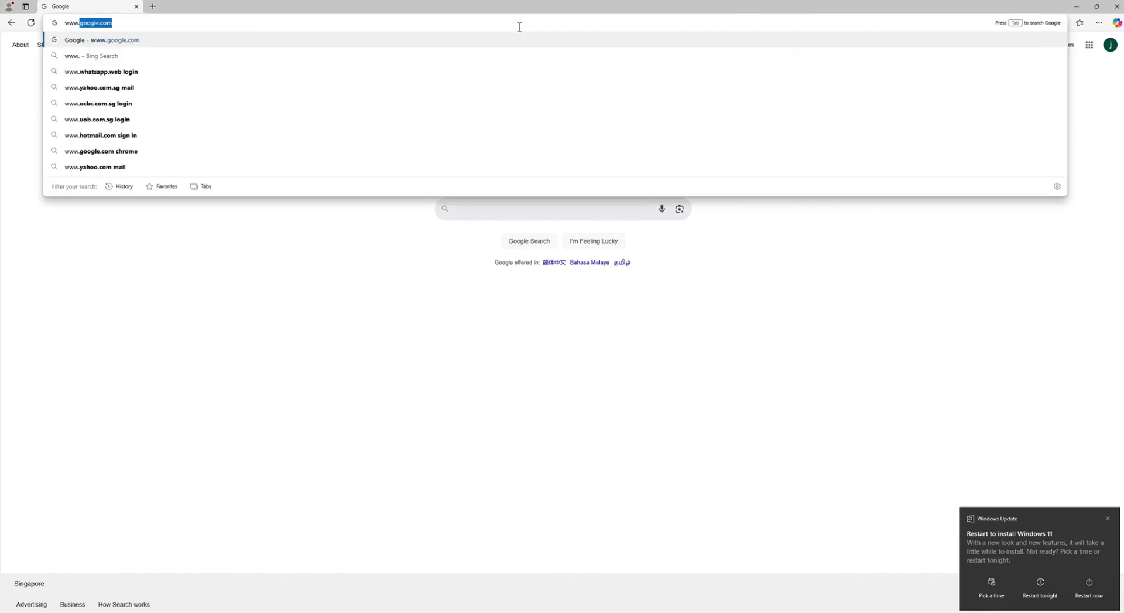
{"action": "key", "text": "BackSpace"}
{"action": "key", "text": "BackSpace"}
{"action": "key", "text": "BackSpace"}
{"action": "type", "text": "clou"}
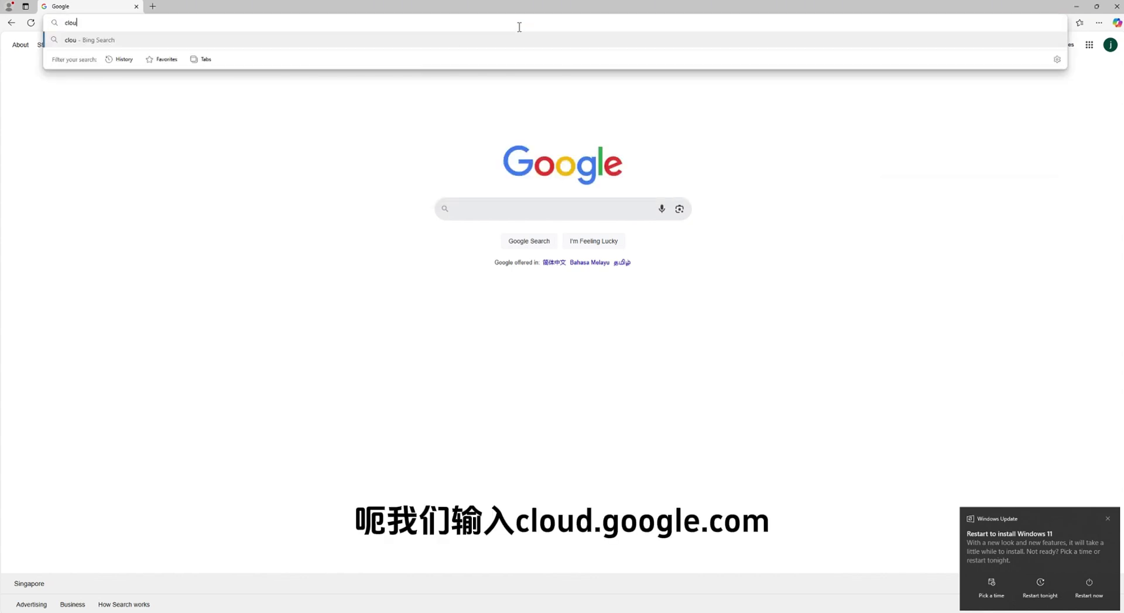
{"action": "type", "text": "d.google"}
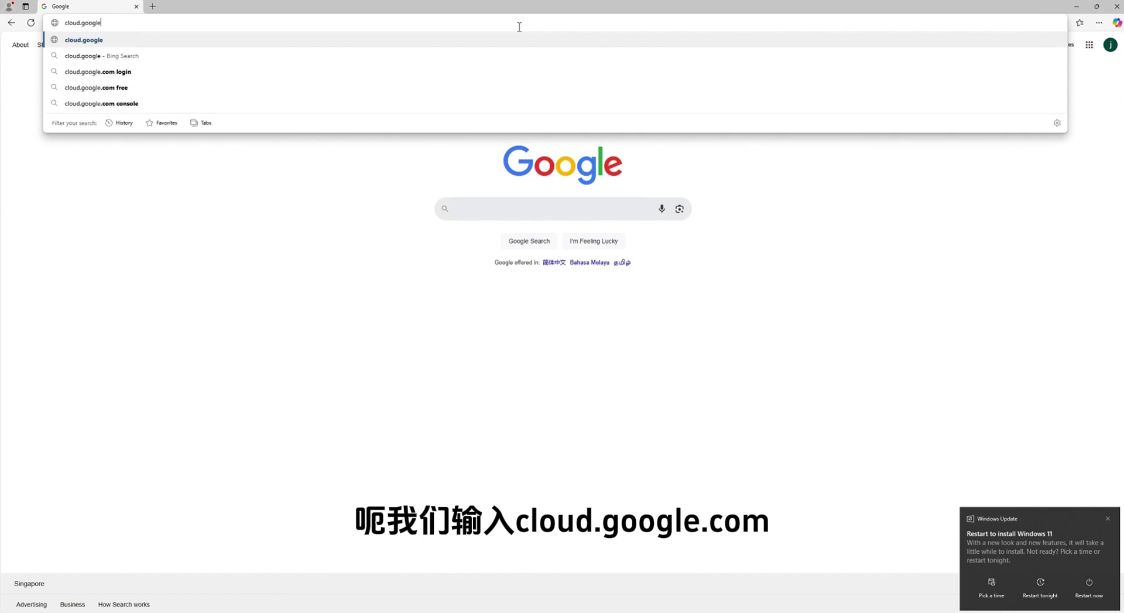
{"action": "type", "text": ".com"}
{"action": "key", "text": "Return"}
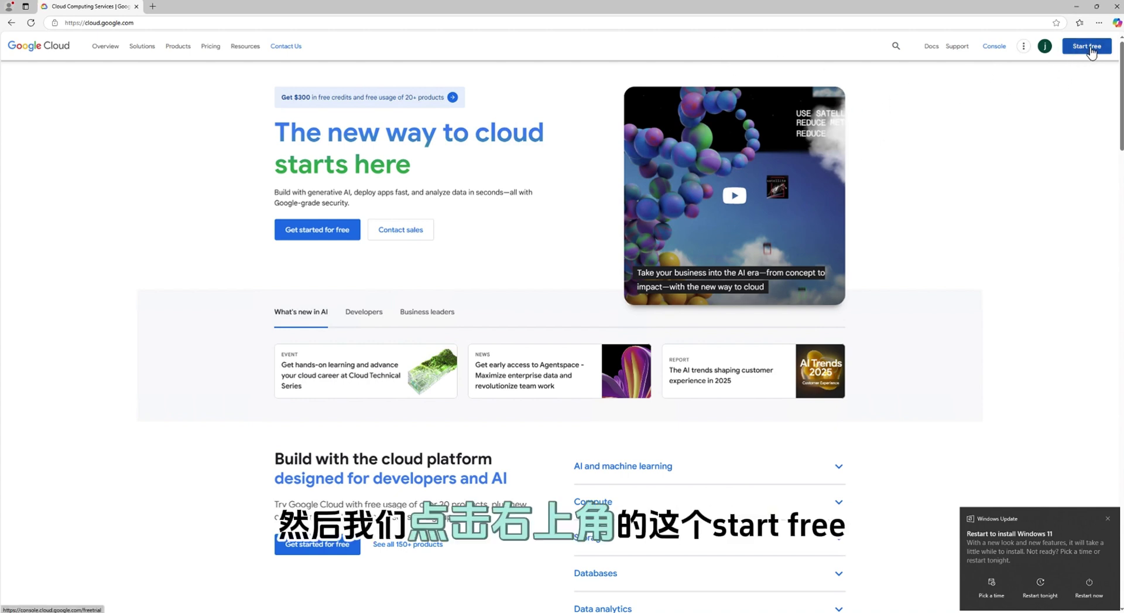
{"action": "left_click", "coordinate": [1087, 48]}
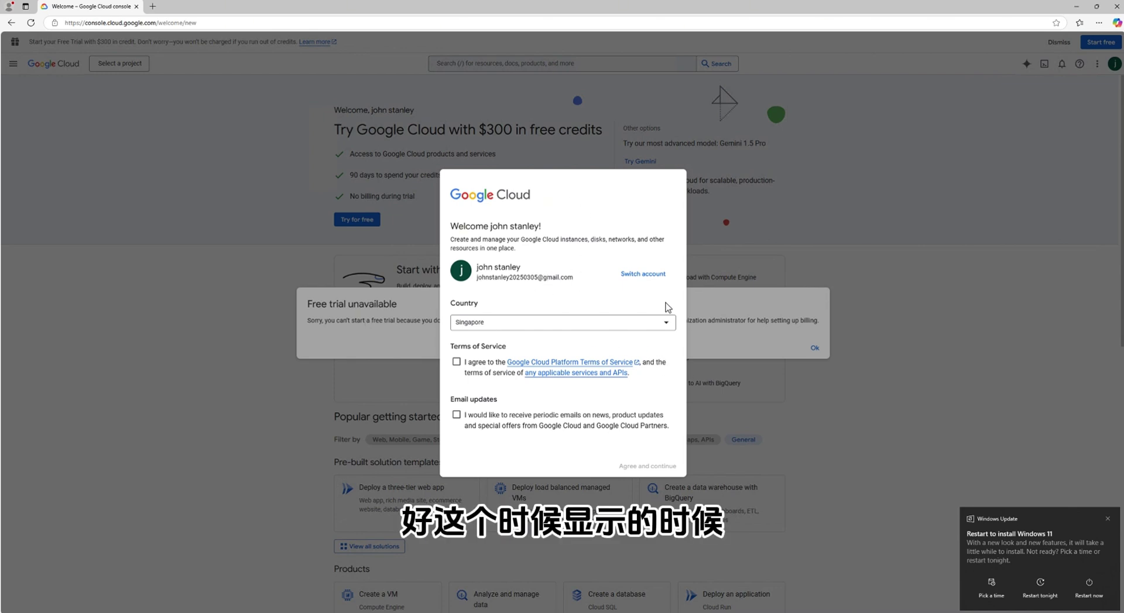
Set country to United States, accept the Terms of Service, and dismiss the trial-unavailable notice
{"action": "left_click", "coordinate": [667, 322]}
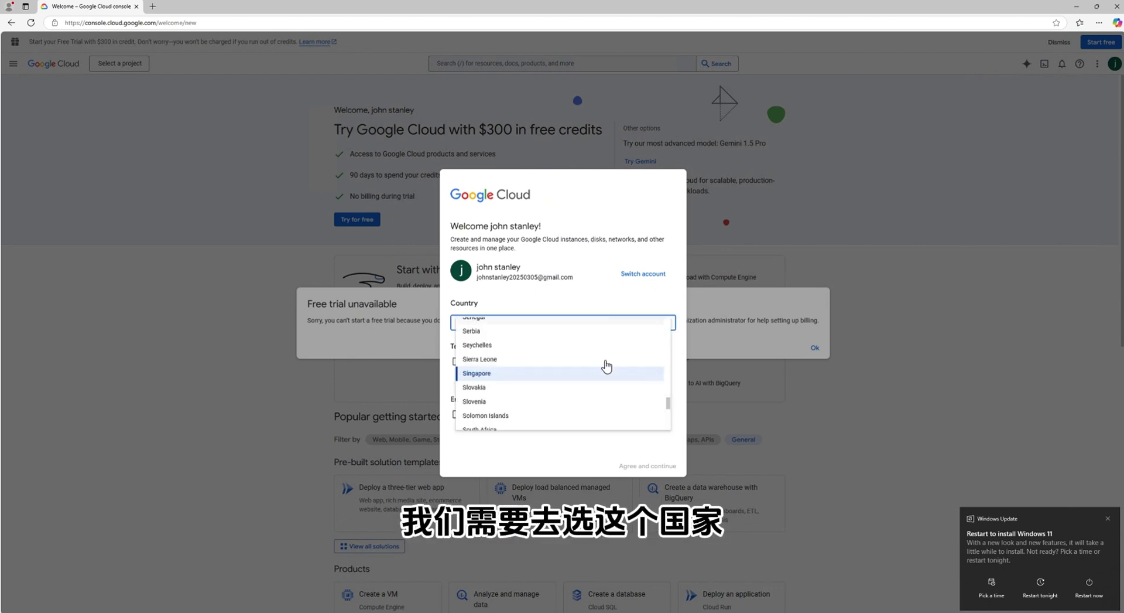
{"action": "scroll", "coordinate": [605, 367], "scroll_direction": "down", "scroll_amount": 2}
{"action": "scroll", "coordinate": [602, 369], "scroll_direction": "down", "scroll_amount": 10}
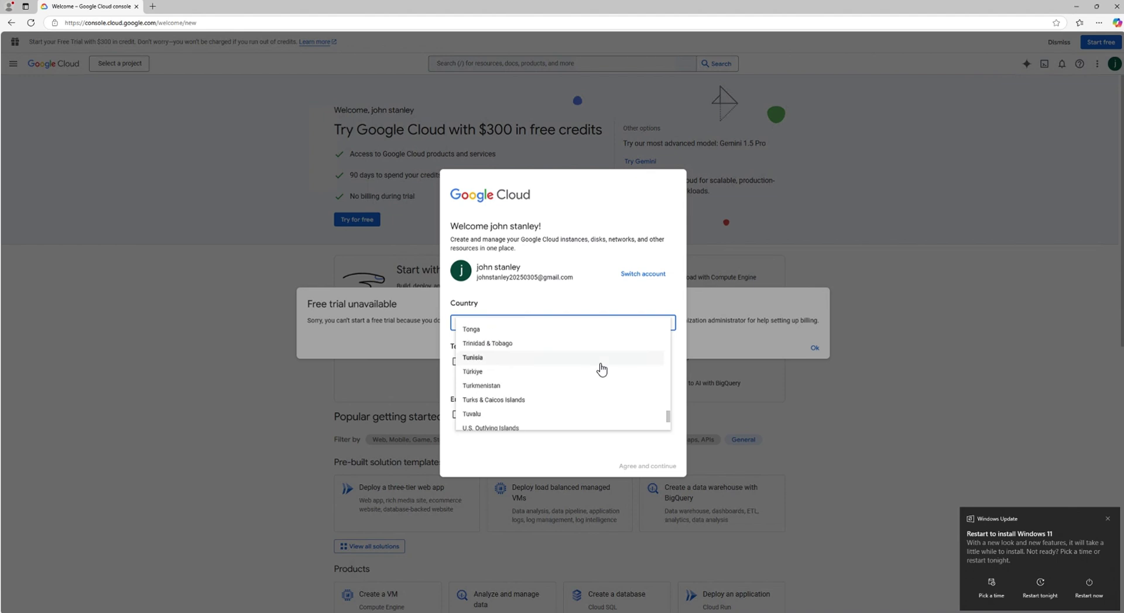
{"action": "scroll", "coordinate": [602, 369], "scroll_direction": "down", "scroll_amount": 1}
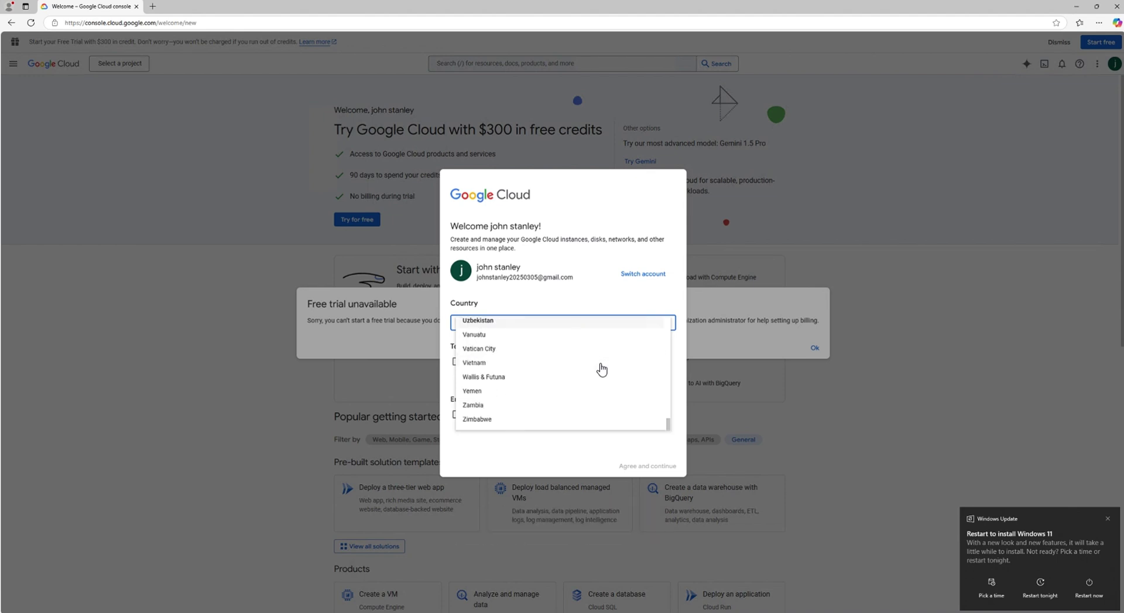
{"action": "scroll", "coordinate": [585, 368], "scroll_direction": "up", "scroll_amount": 2}
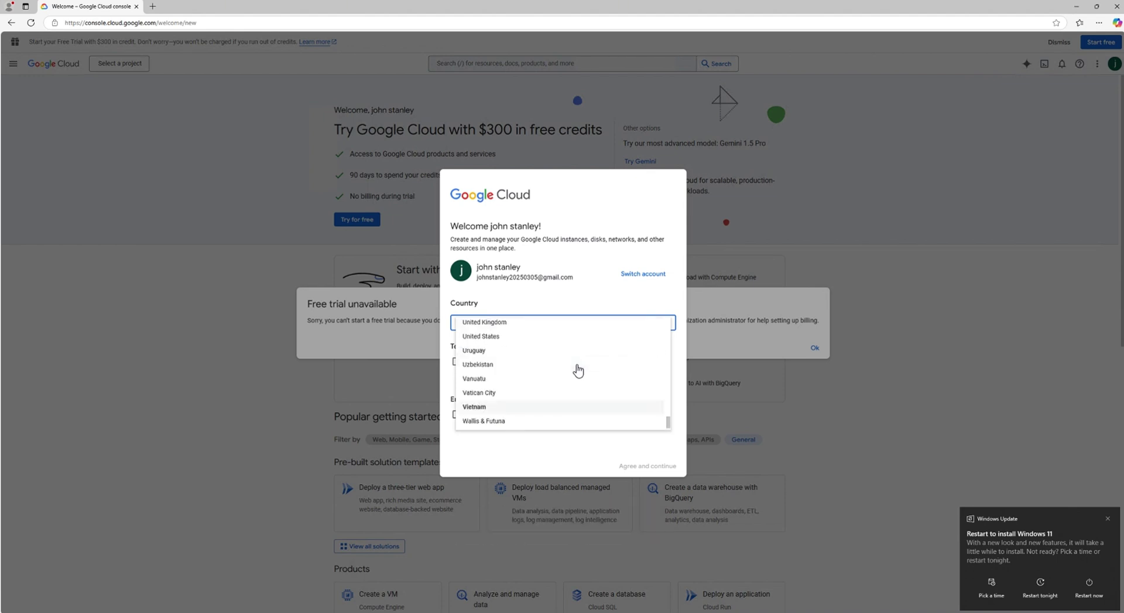
{"action": "left_click", "coordinate": [519, 335]}
{"action": "left_click", "coordinate": [456, 387]}
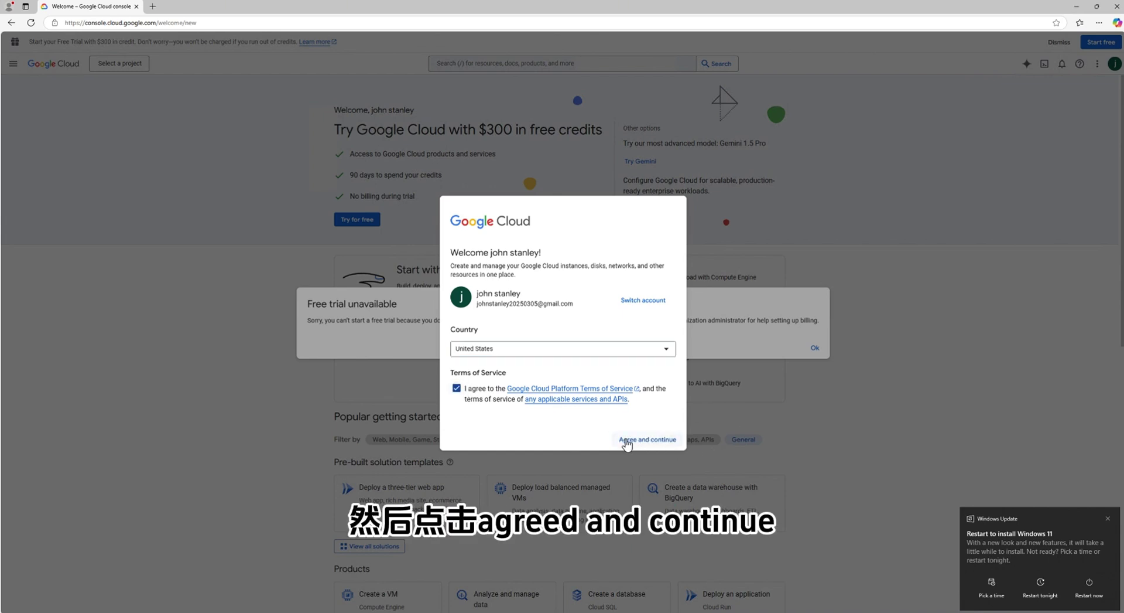
{"action": "left_click", "coordinate": [668, 443]}
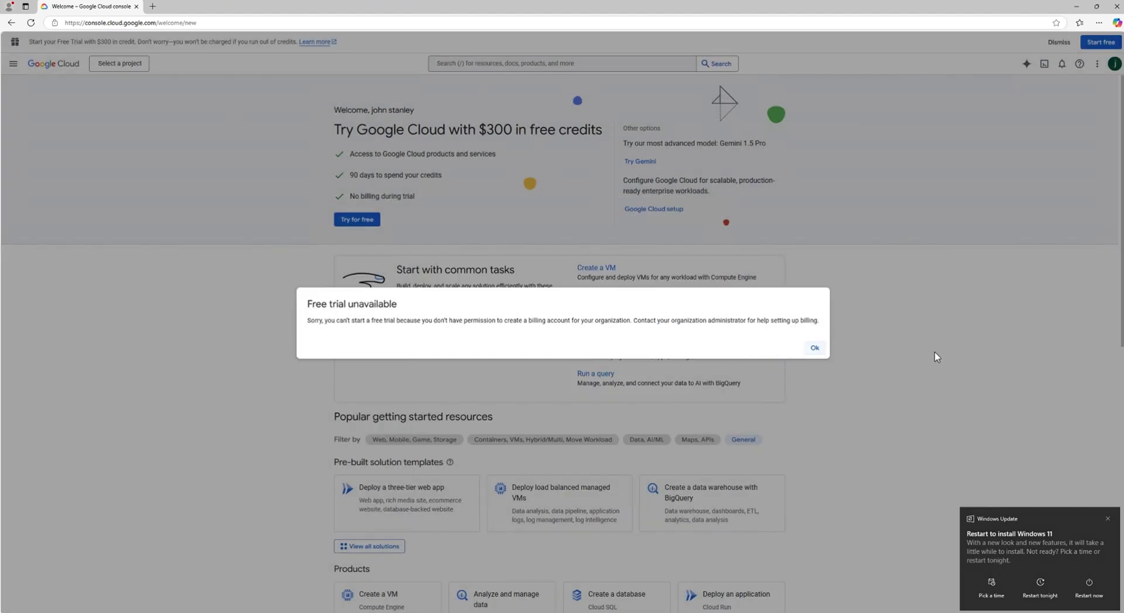
{"action": "left_click", "coordinate": [813, 351]}
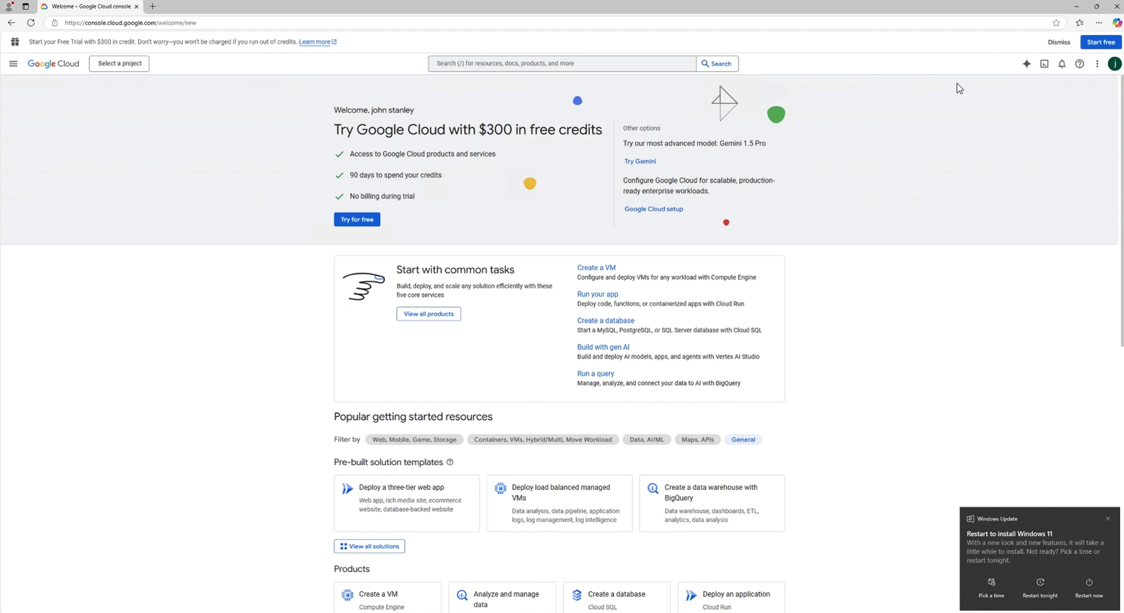
Restart the free-trial signup with United States as country and accept the terms
{"action": "left_click", "coordinate": [1096, 47]}
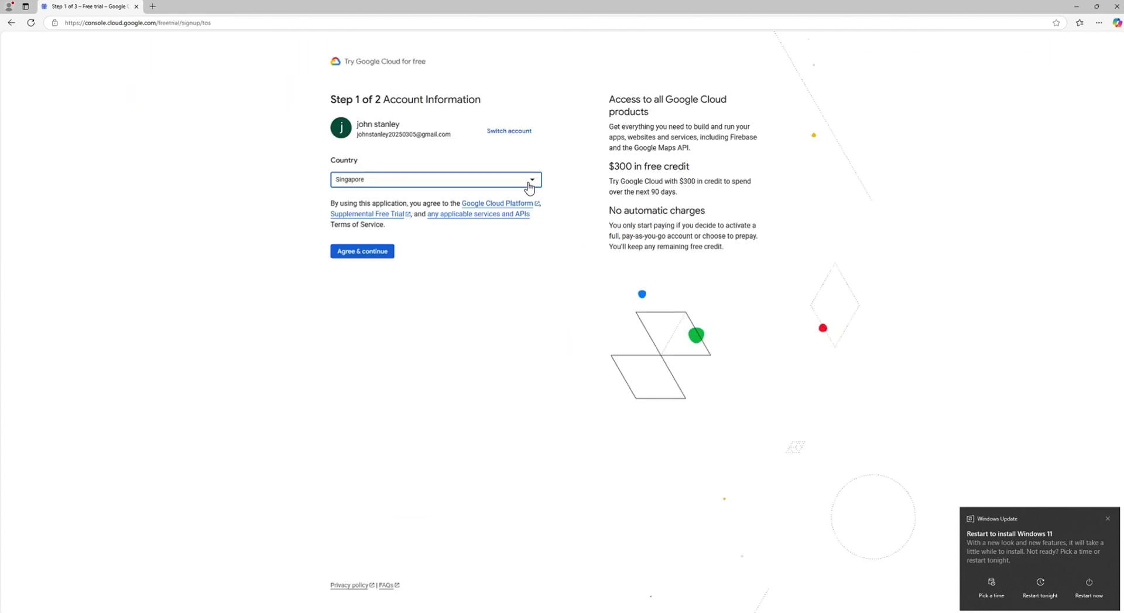
{"action": "left_click", "coordinate": [528, 185]}
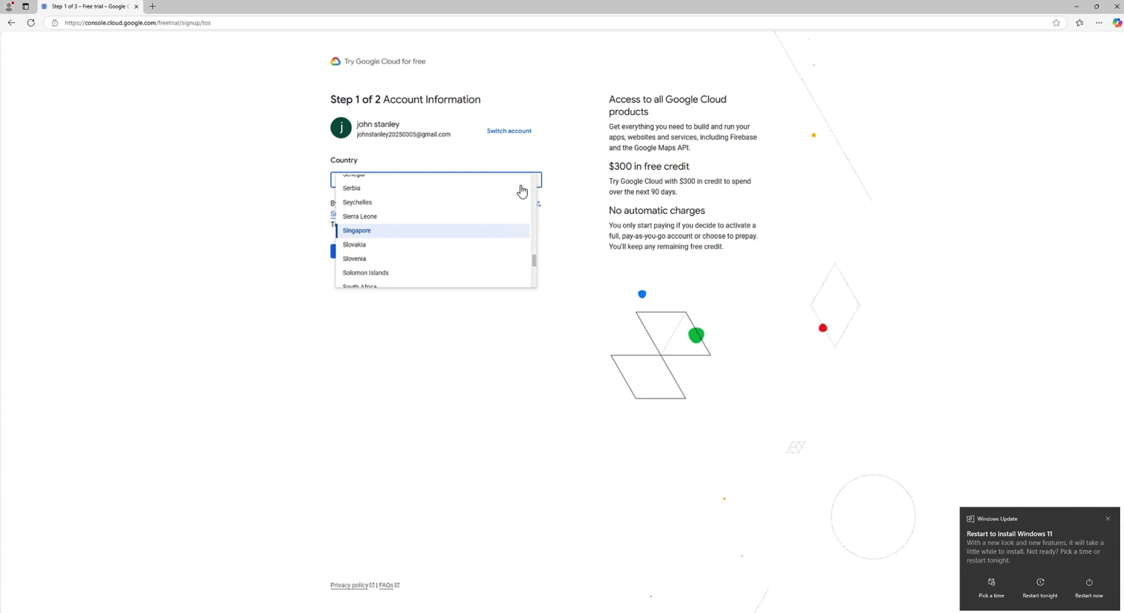
{"action": "scroll", "coordinate": [453, 237], "scroll_direction": "down", "scroll_amount": 4}
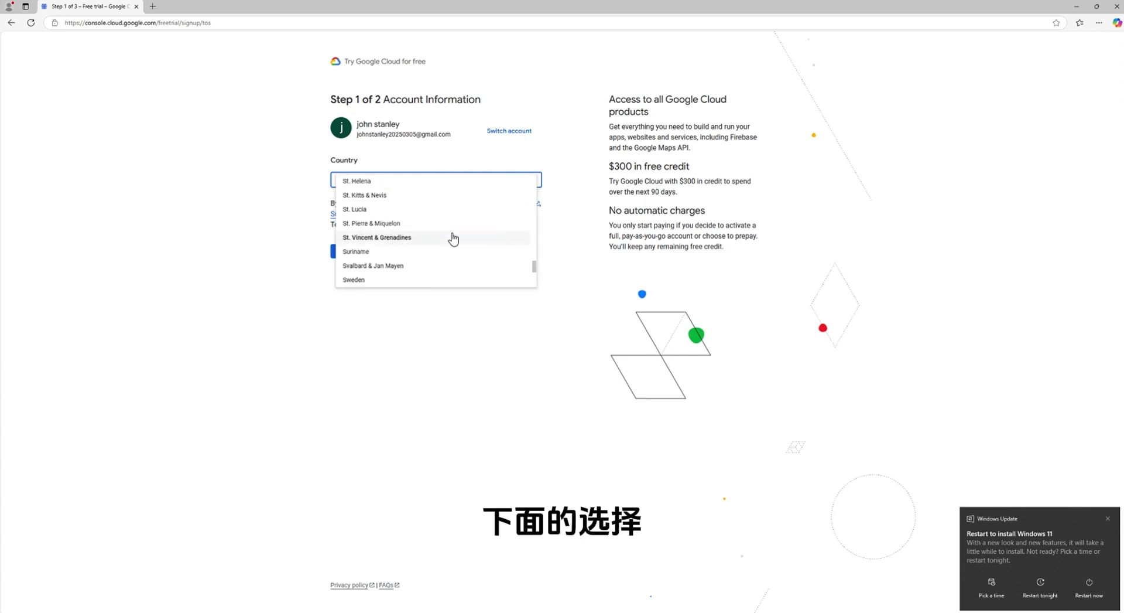
{"action": "scroll", "coordinate": [453, 237], "scroll_direction": "down", "scroll_amount": 10}
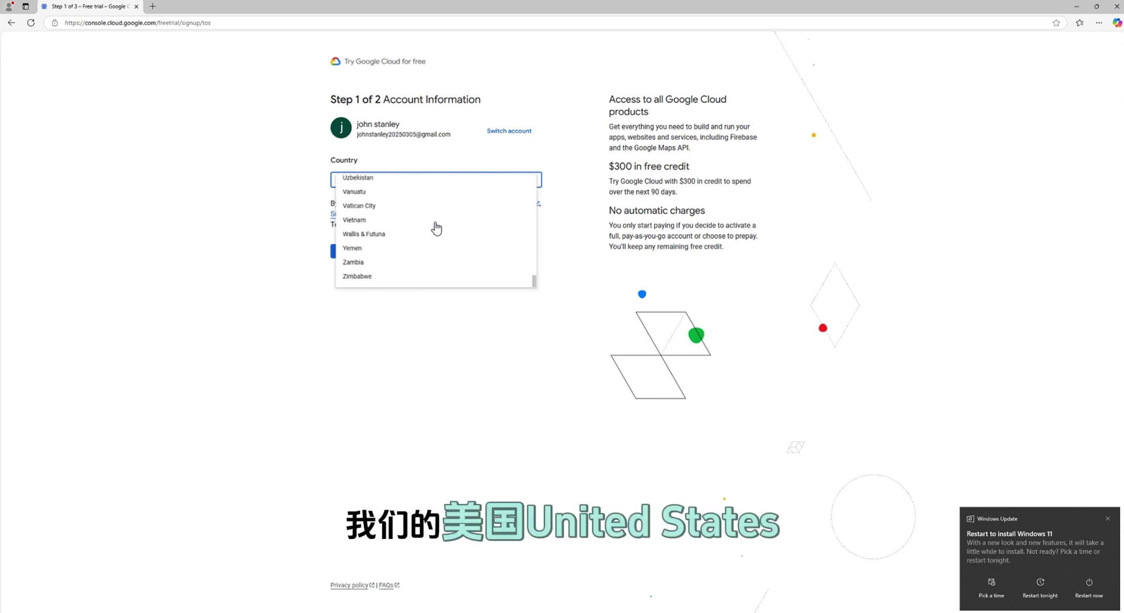
{"action": "scroll", "coordinate": [437, 228], "scroll_direction": "up", "scroll_amount": 3}
{"action": "left_click", "coordinate": [394, 238]}
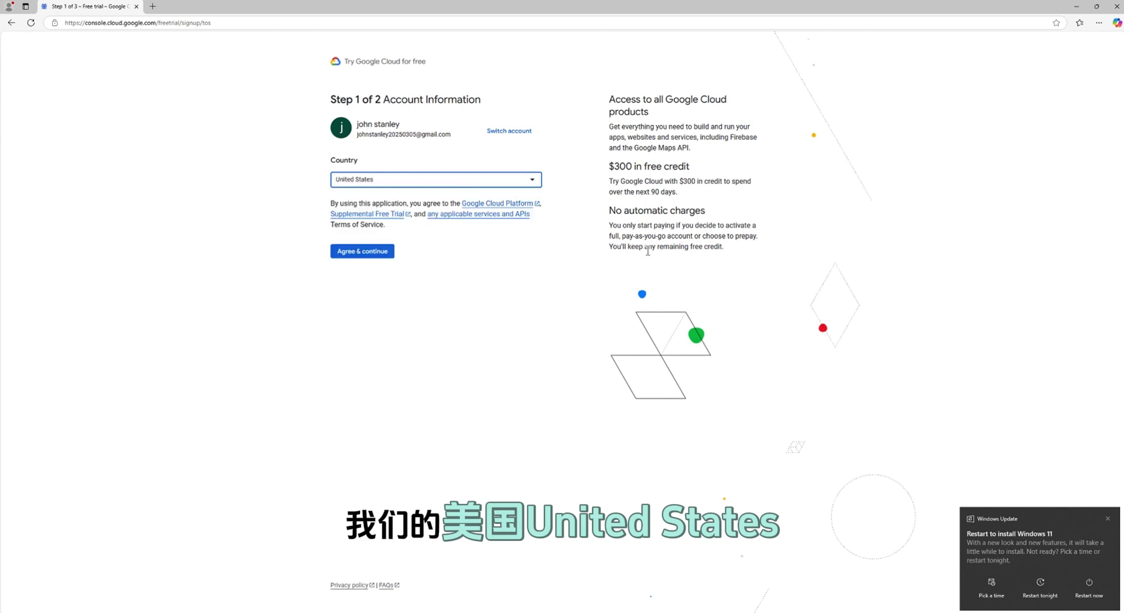
{"action": "left_click", "coordinate": [381, 253]}
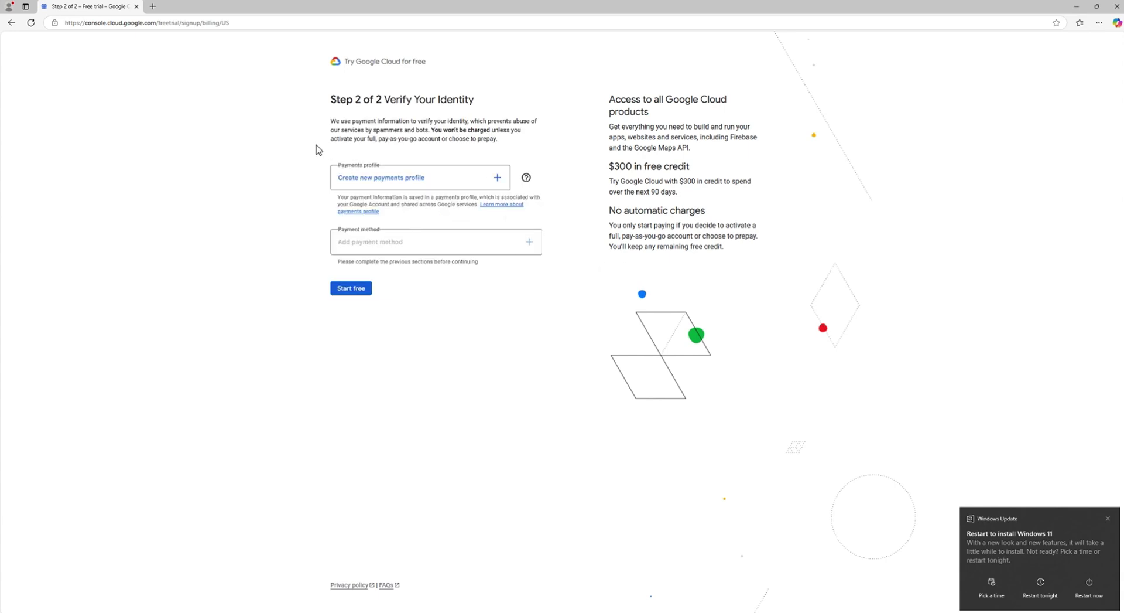
Create a new Individual payments profile and replace its legal name
{"action": "left_click", "coordinate": [423, 183]}
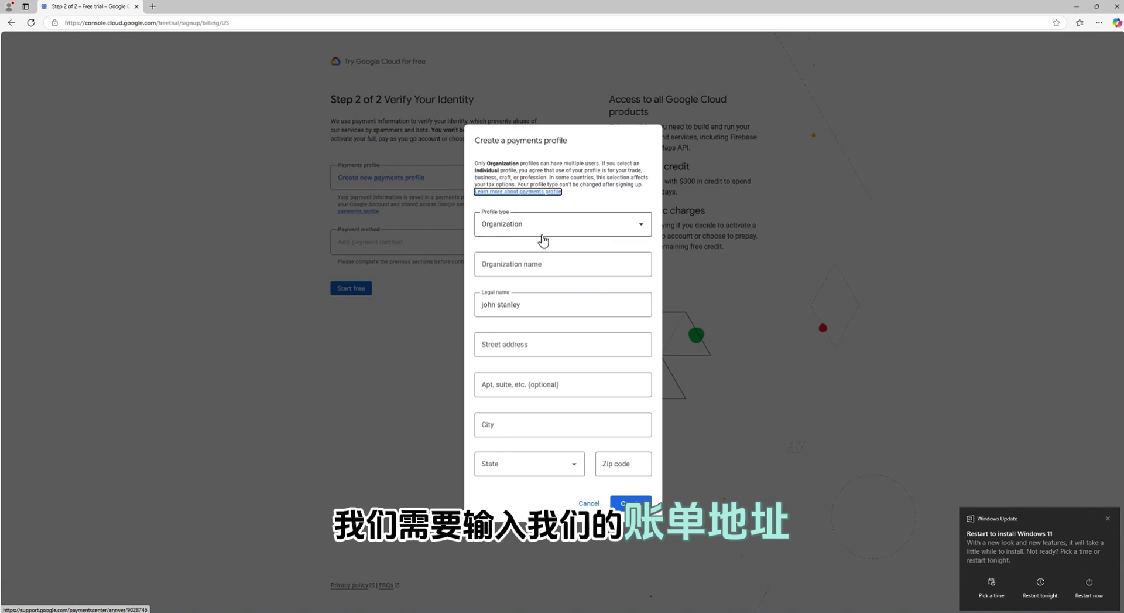
{"action": "left_click", "coordinate": [590, 502]}
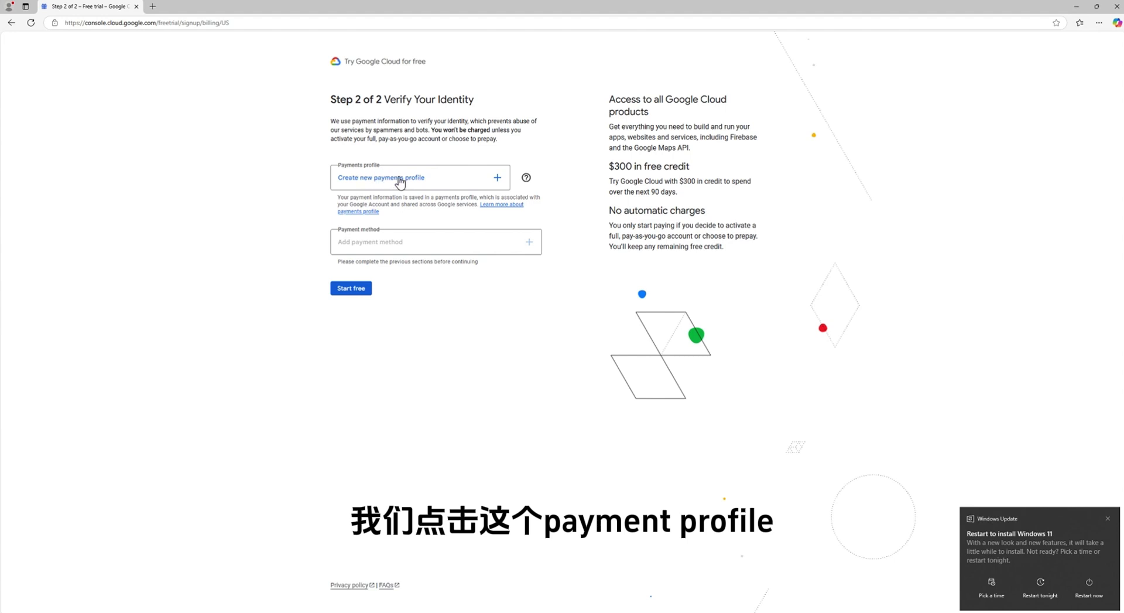
{"action": "left_click", "coordinate": [437, 178]}
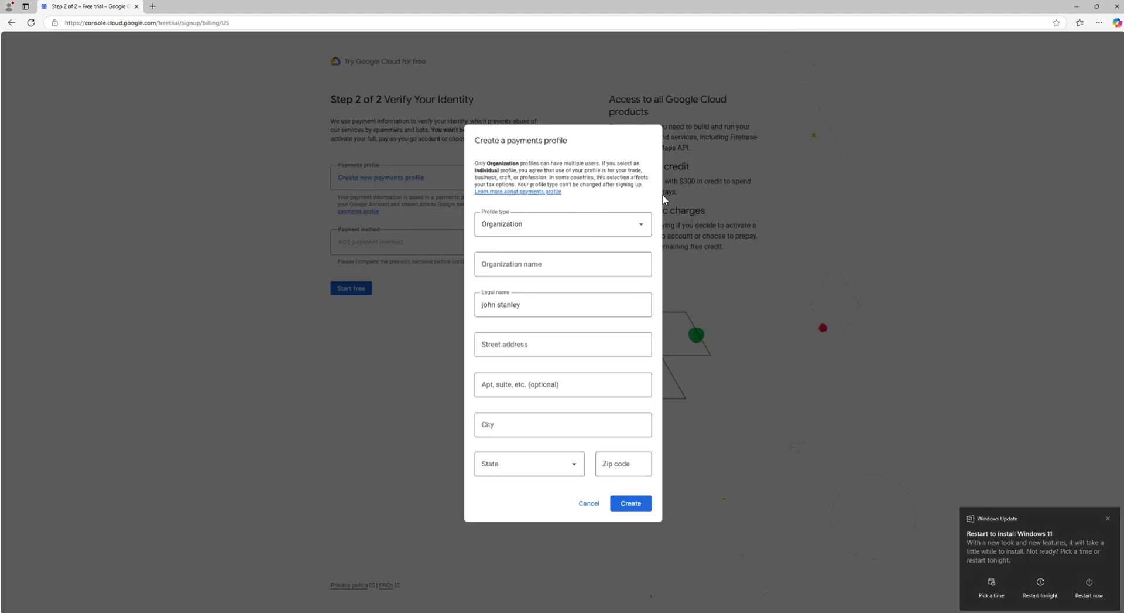
{"action": "left_click", "coordinate": [578, 229]}
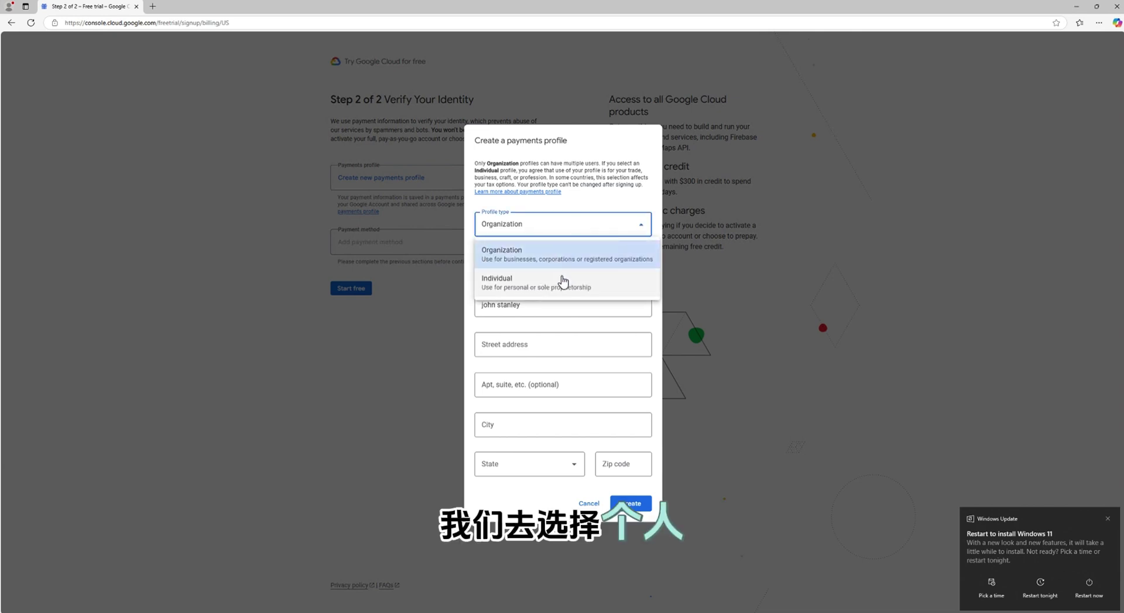
{"action": "left_click", "coordinate": [559, 280]}
{"action": "left_click", "coordinate": [548, 281]}
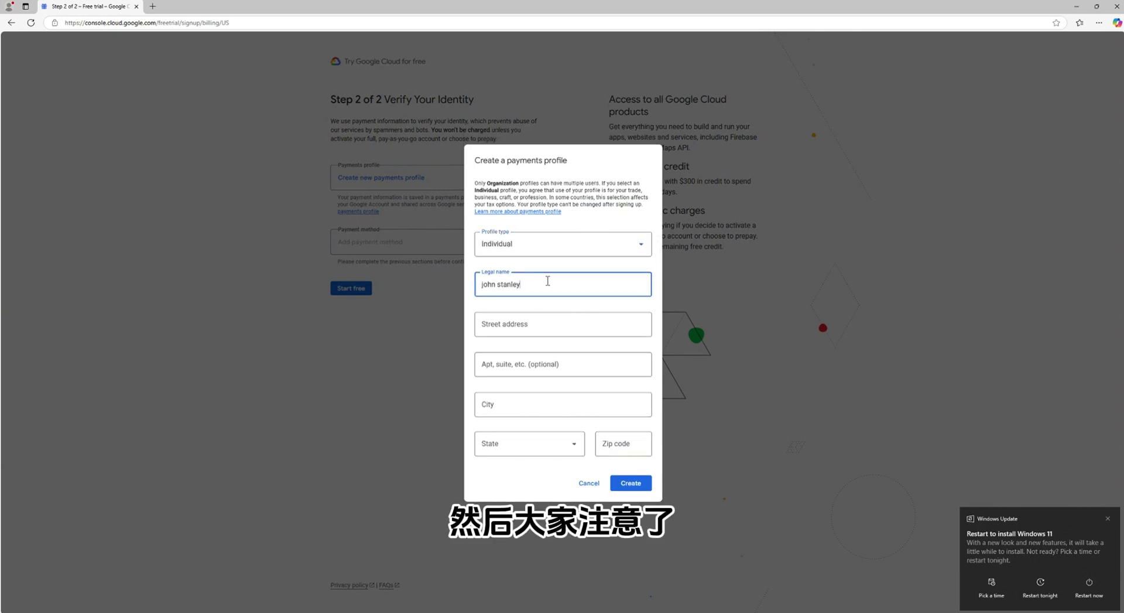
{"action": "left_click_drag", "start_coordinate": [577, 279], "coordinate": [459, 280]}
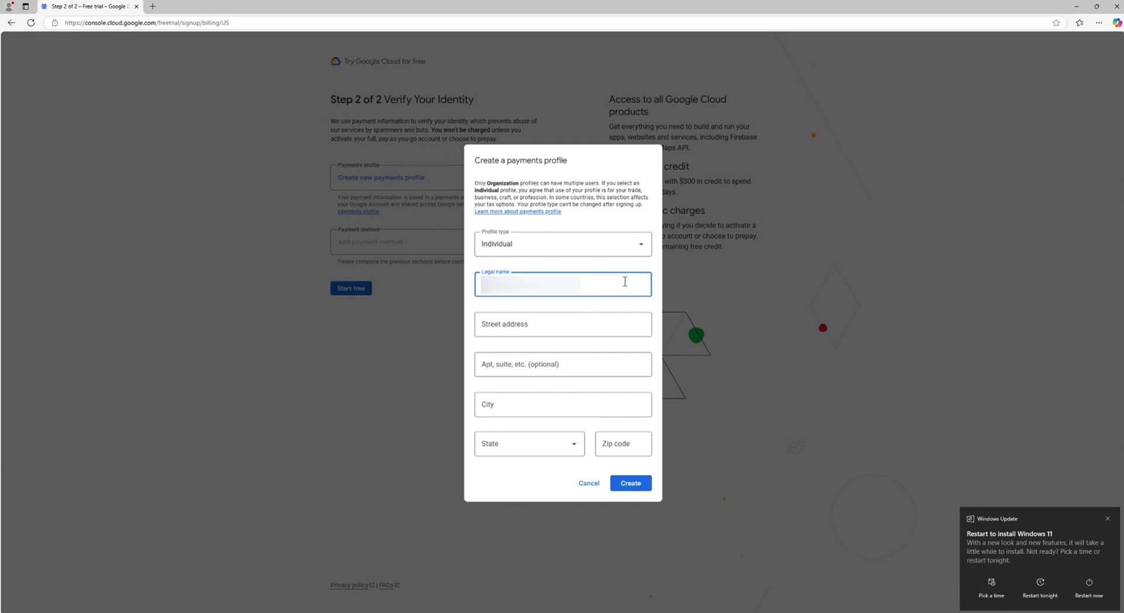
{"action": "key", "text": "Tab"}
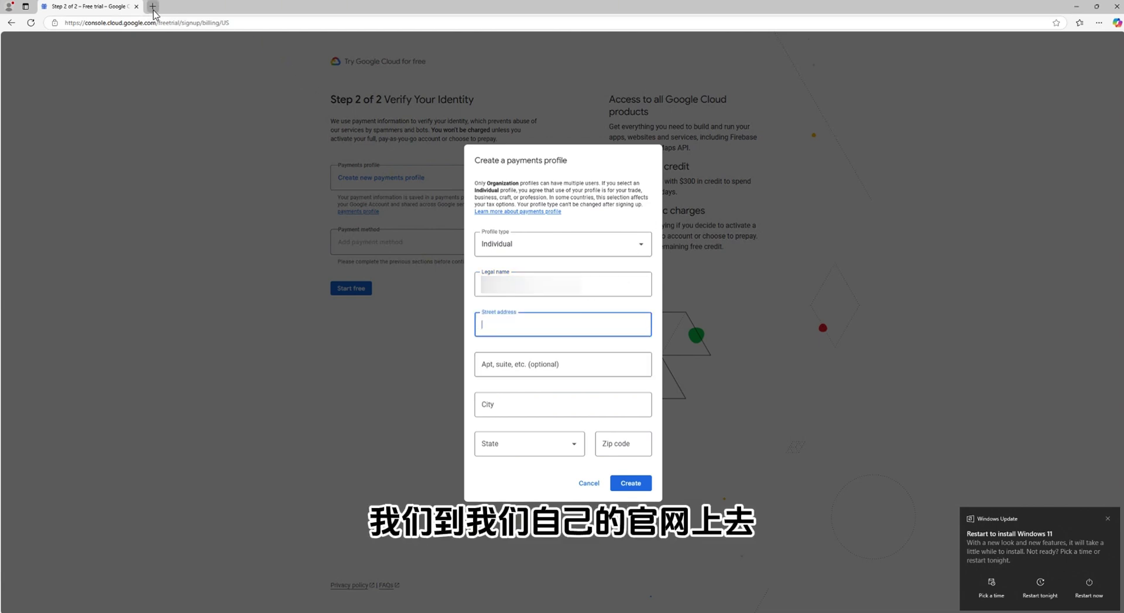
Load moneymoneyhome.life in a new browser tab
{"action": "key", "text": "ctrl+t"}
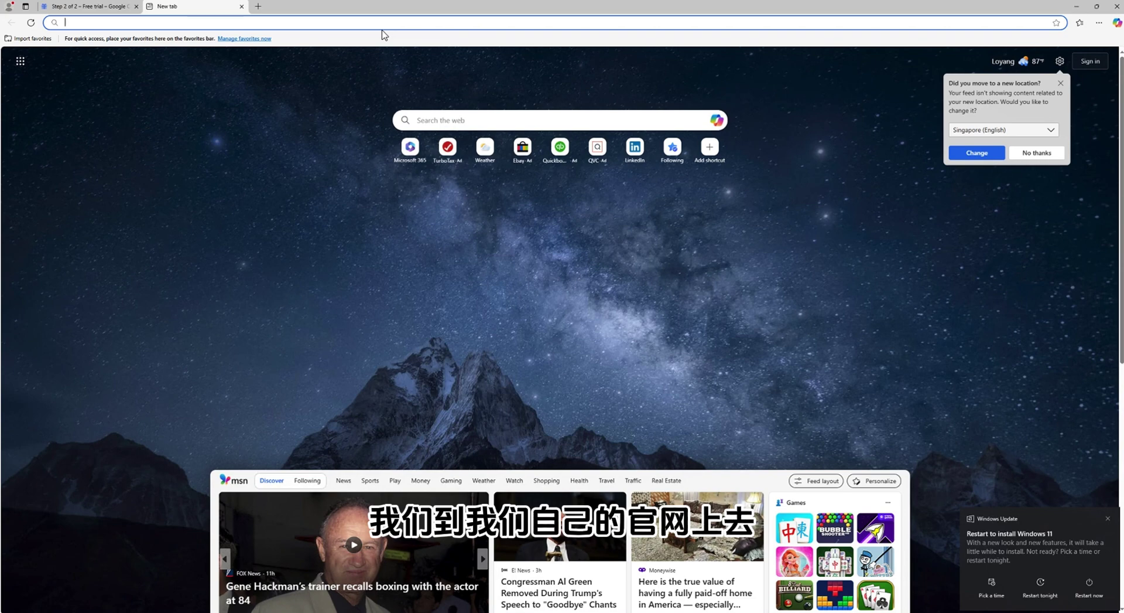
{"action": "type", "text": "moneymone"}
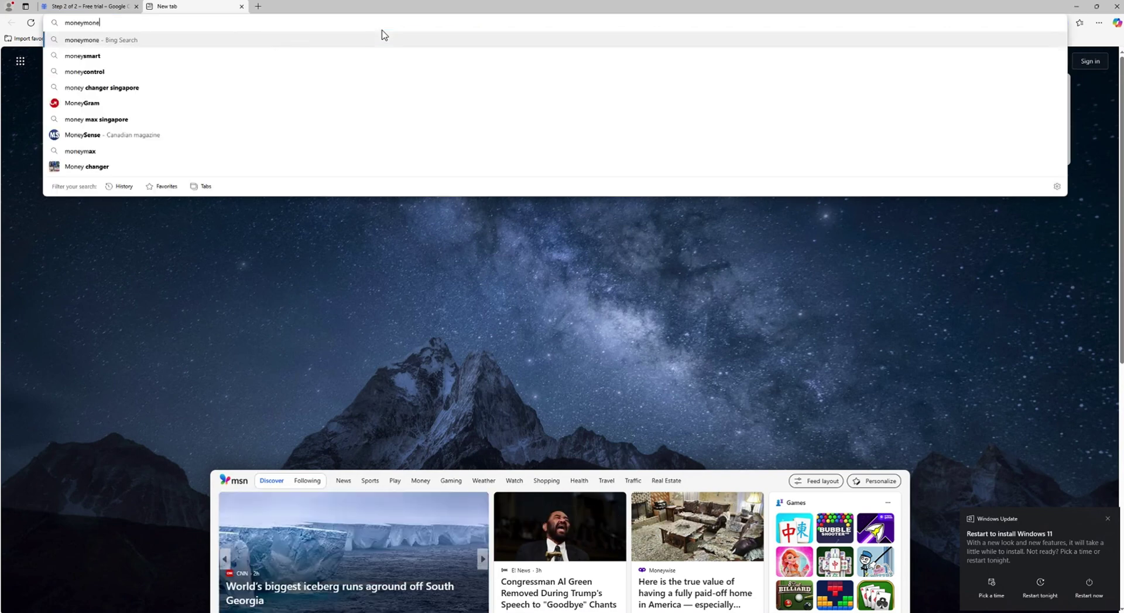
{"action": "type", "text": "yhome.life"}
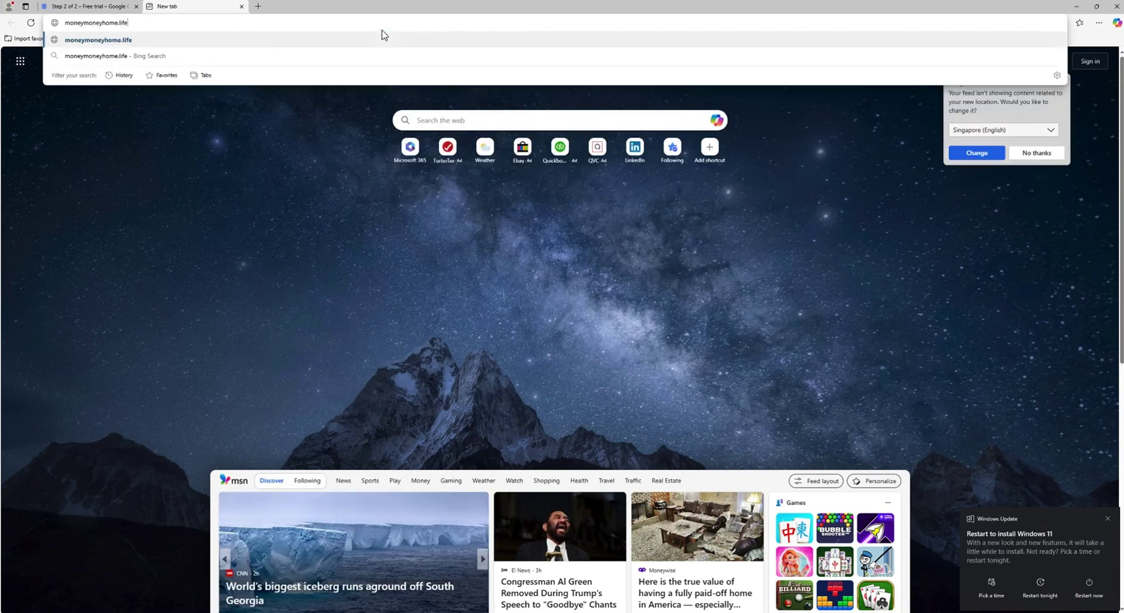
{"action": "key", "text": "Return"}
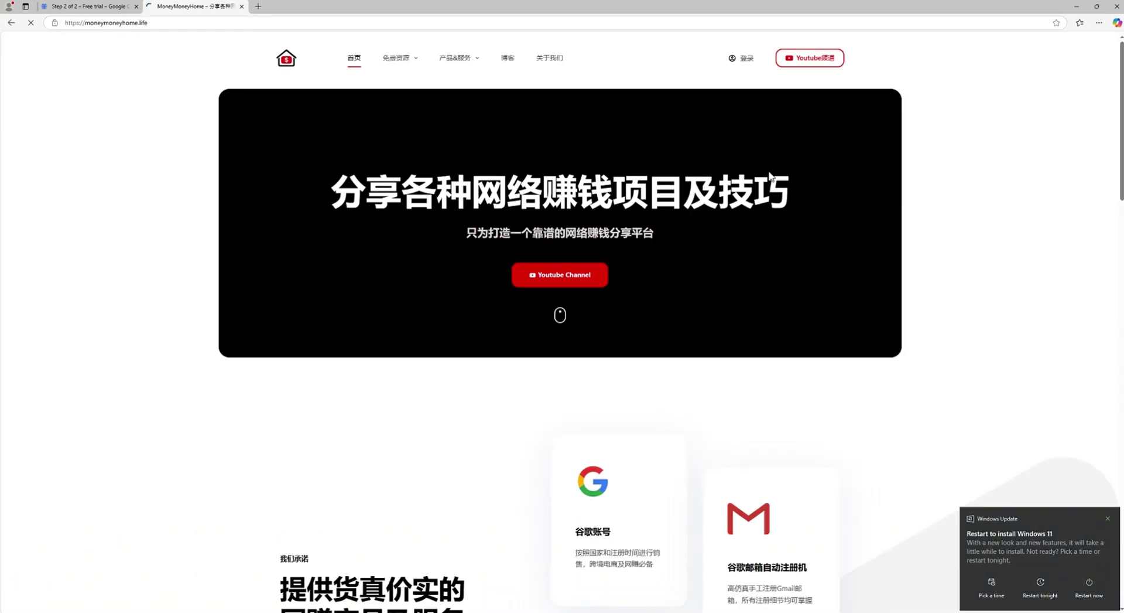
Open the 虚拟身份及地址 page from 免费资源 and copy the sample street address
{"action": "mouse_move", "coordinate": [402, 63]}
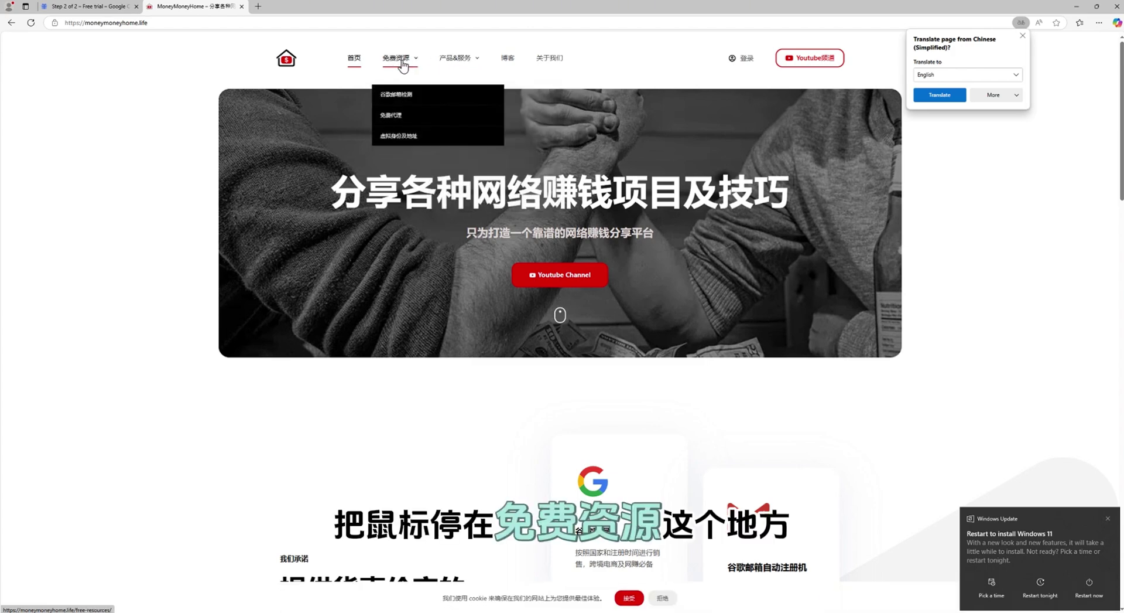
{"action": "left_click", "coordinate": [418, 140]}
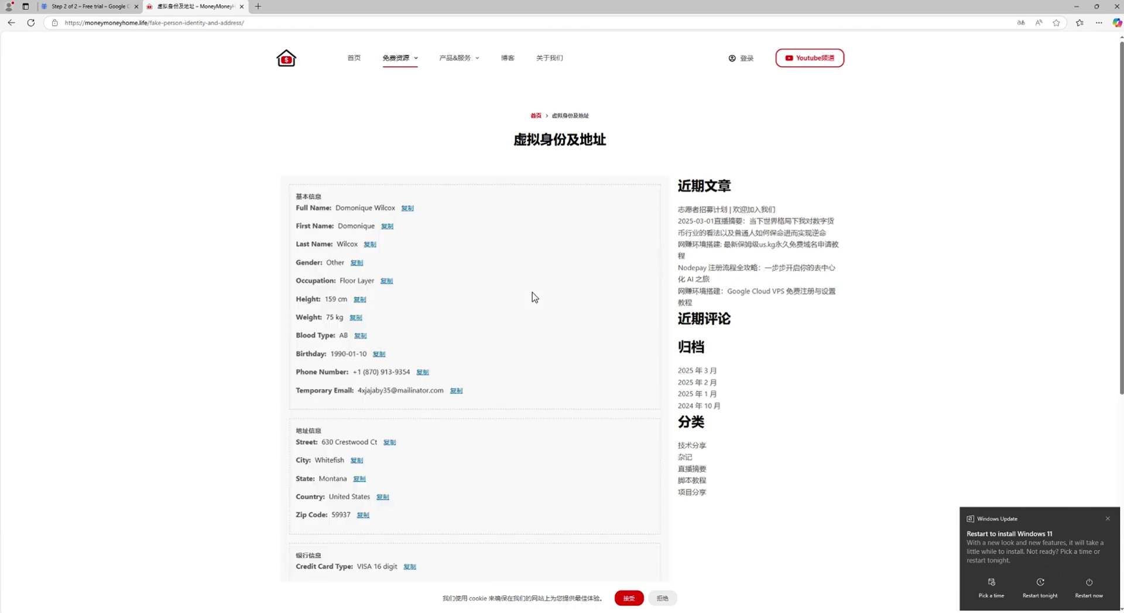
{"action": "scroll", "coordinate": [534, 296], "scroll_direction": "down", "scroll_amount": 2}
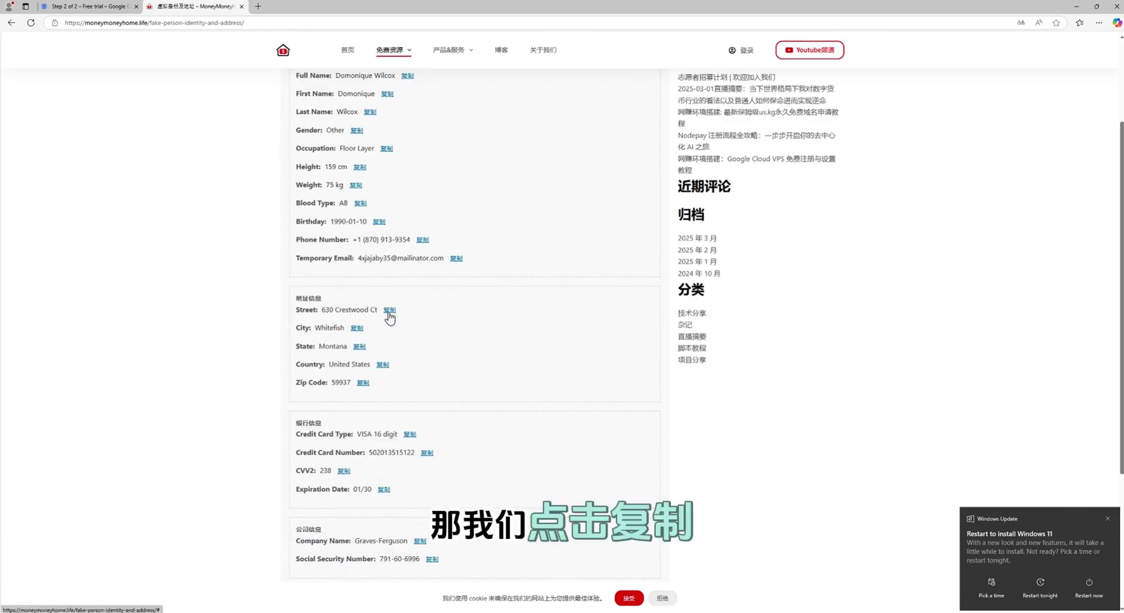
{"action": "left_click", "coordinate": [390, 309]}
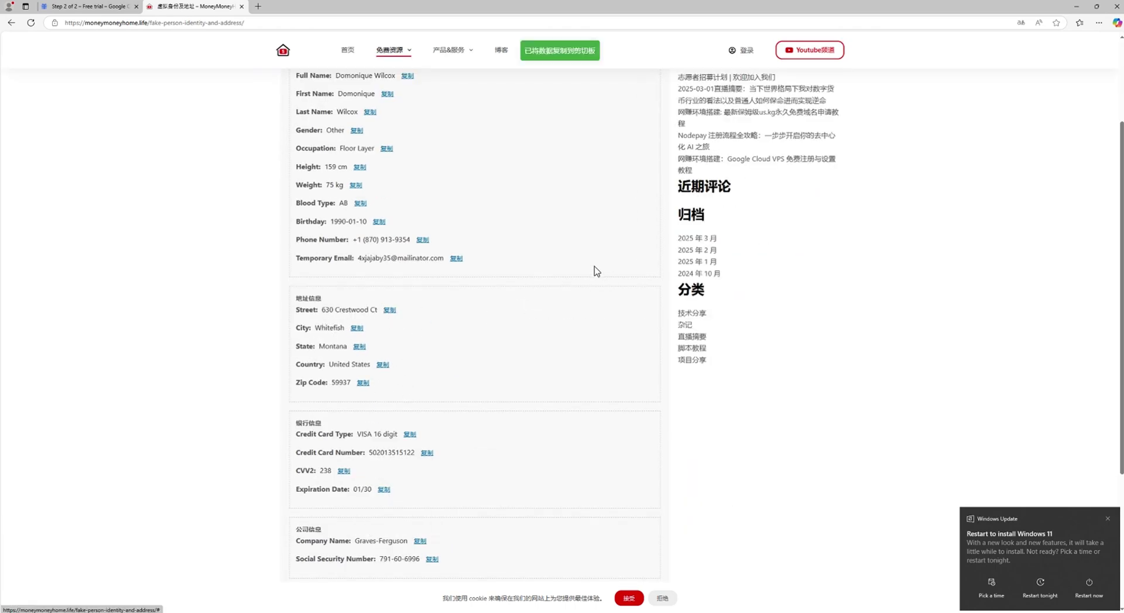
Copy the street address and city from the identity page into the payments profile form
{"action": "left_click", "coordinate": [89, 7]}
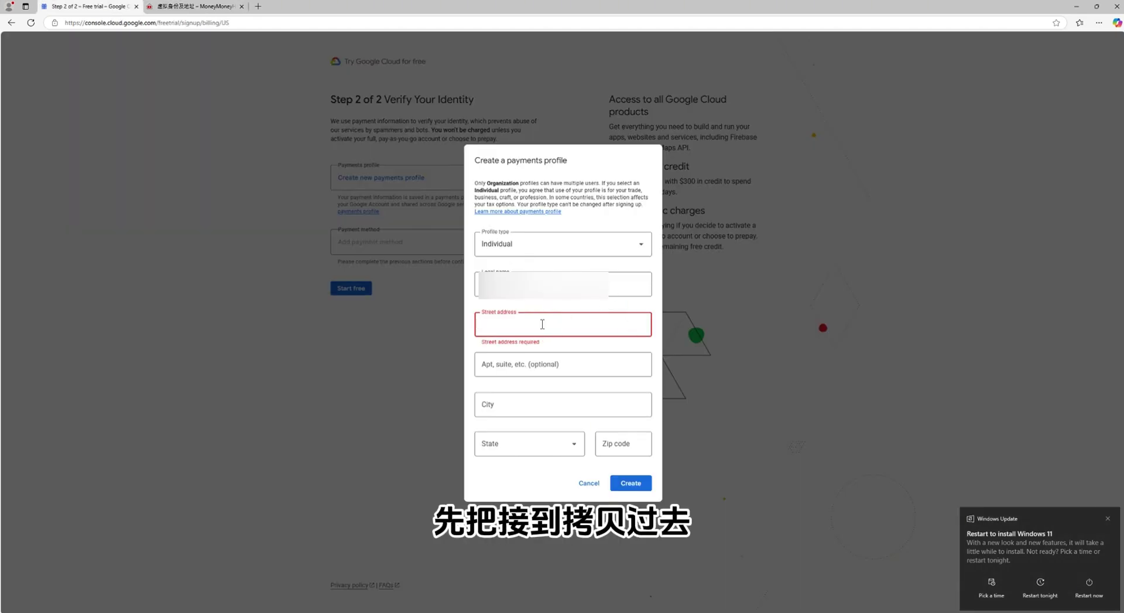
{"action": "left_click", "coordinate": [543, 324]}
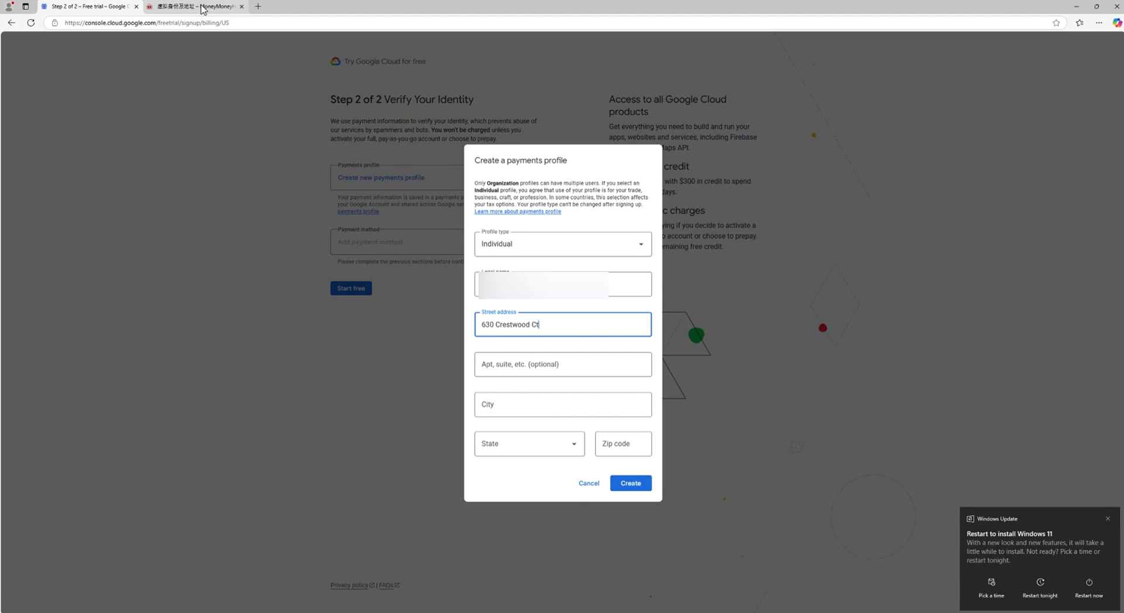
{"action": "left_click", "coordinate": [202, 8]}
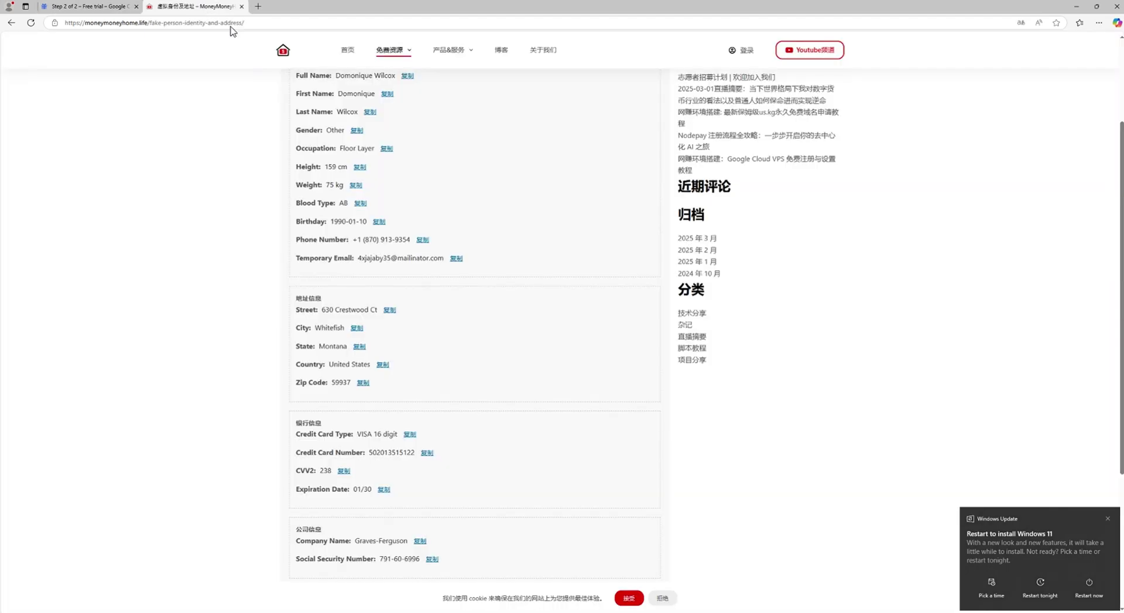
{"action": "left_click", "coordinate": [358, 330]}
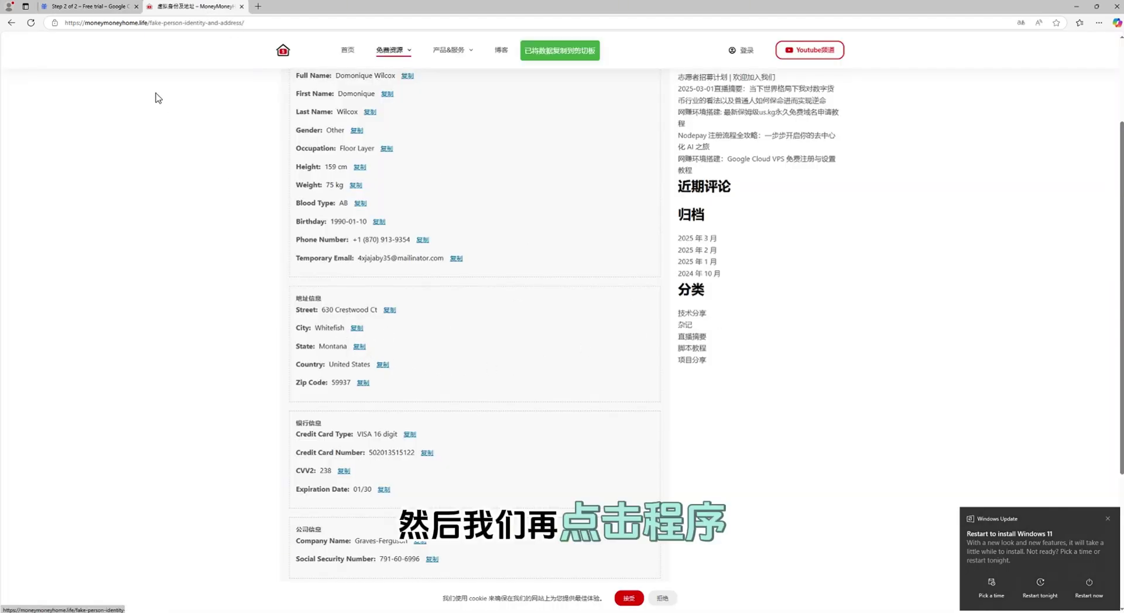
{"action": "left_click", "coordinate": [107, 12]}
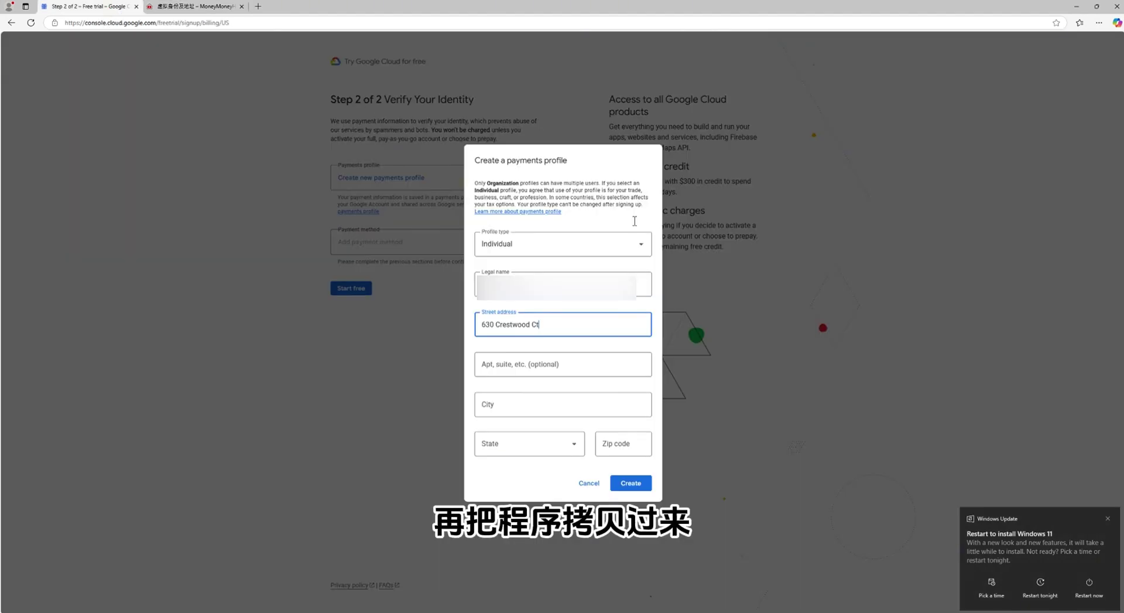
{"action": "left_click", "coordinate": [495, 401]}
{"action": "type", "text": "Whitefish"}
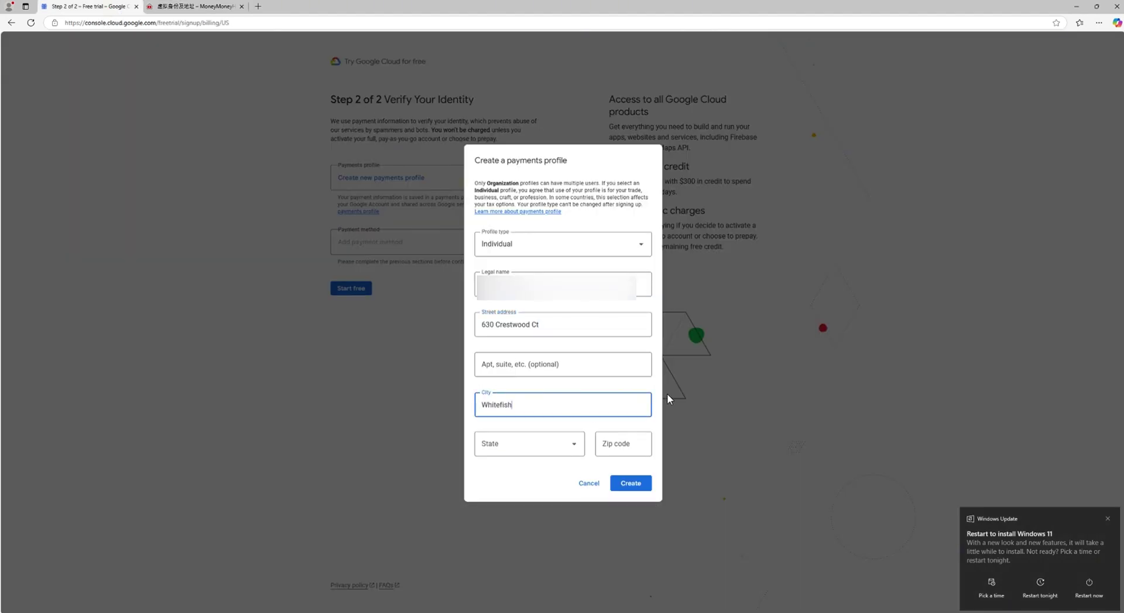
Select the state matching the identity page, paste the zip code, and create the profile
{"action": "left_click", "coordinate": [175, 8]}
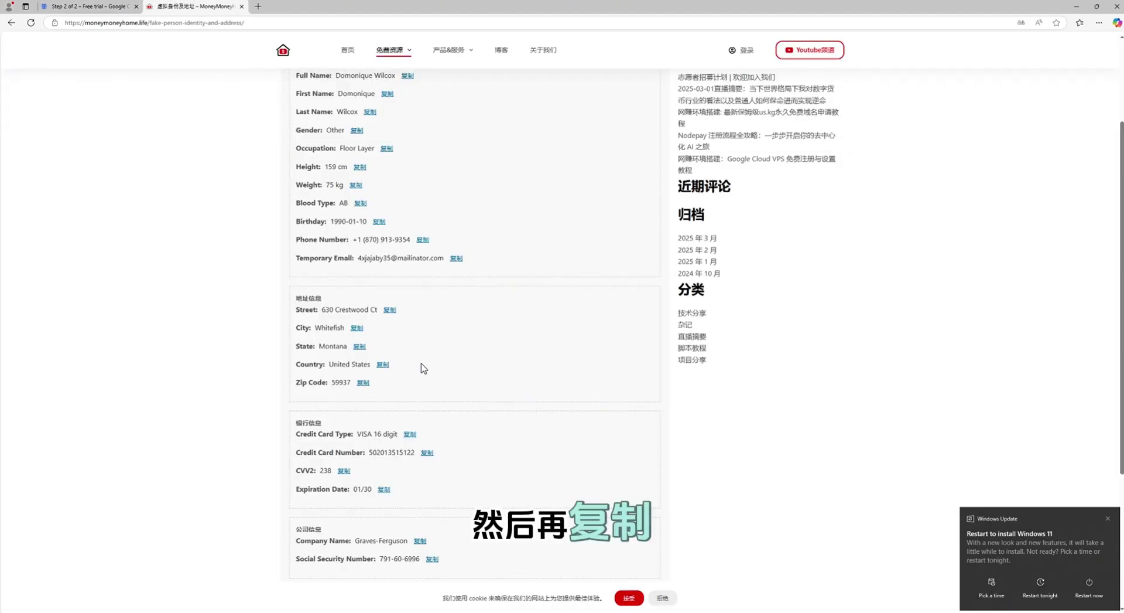
{"action": "left_click", "coordinate": [364, 384]}
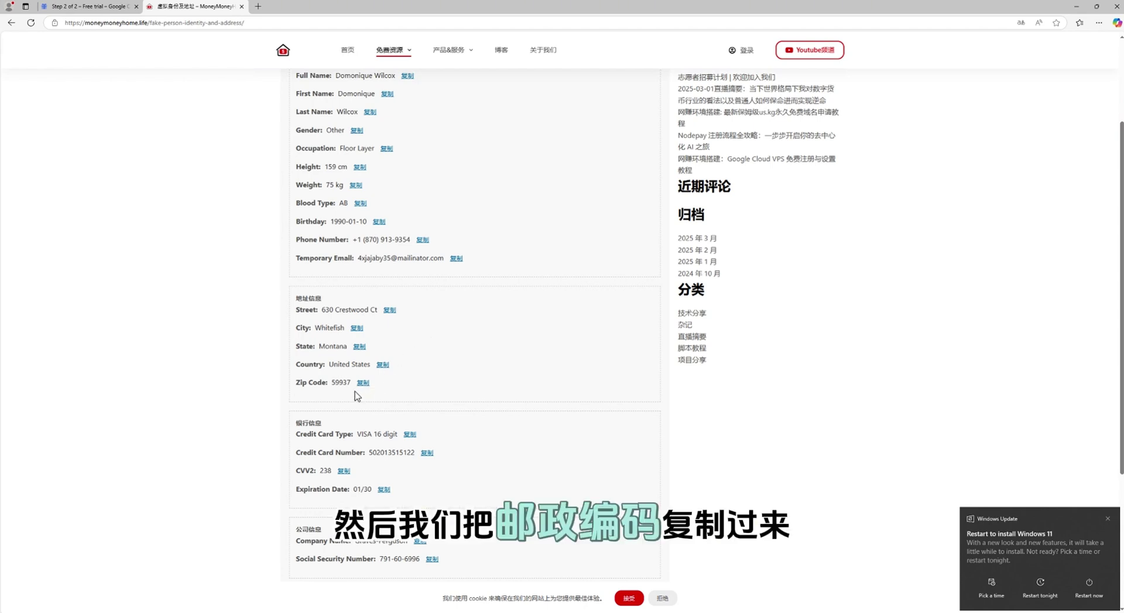
{"action": "left_click", "coordinate": [378, 383]}
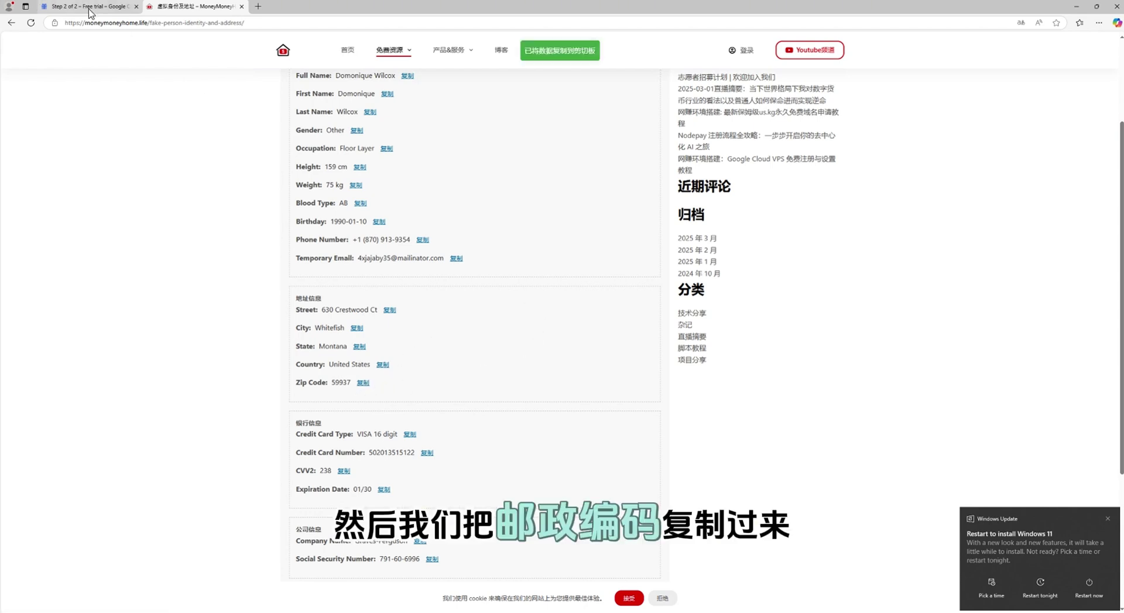
{"action": "left_click", "coordinate": [87, 7]}
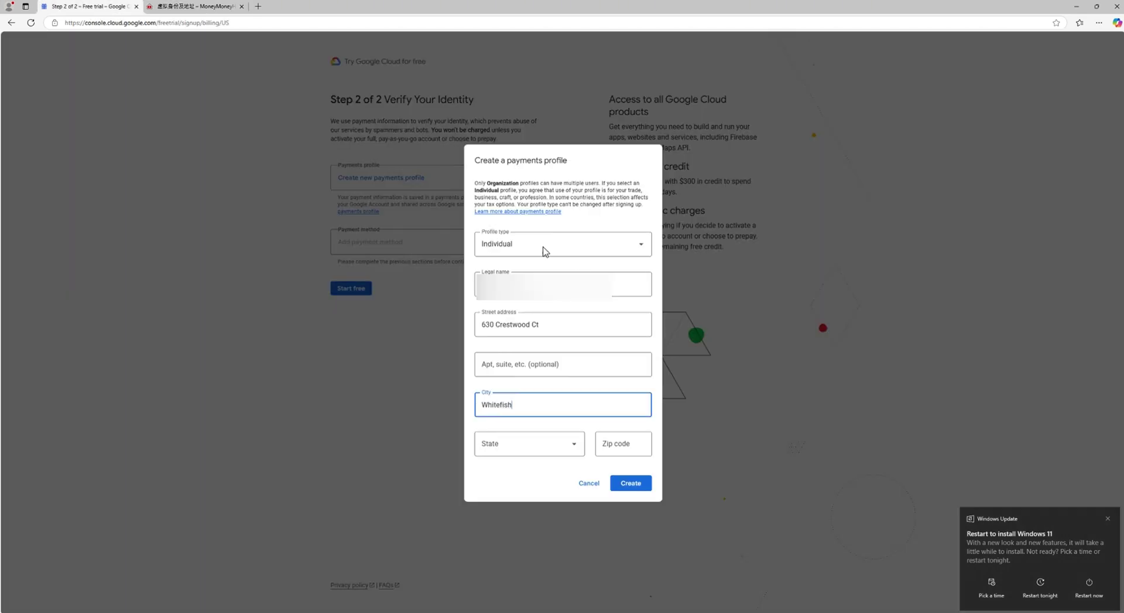
{"action": "left_click", "coordinate": [571, 442]}
{"action": "scroll", "coordinate": [552, 380], "scroll_direction": "down", "scroll_amount": 5}
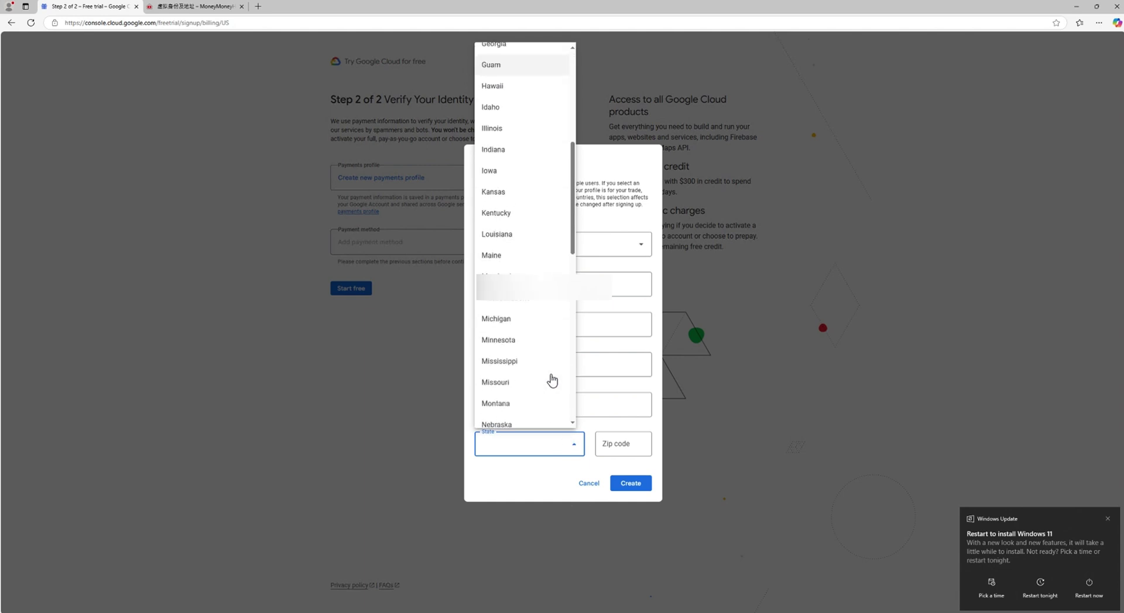
{"action": "left_click", "coordinate": [515, 402]}
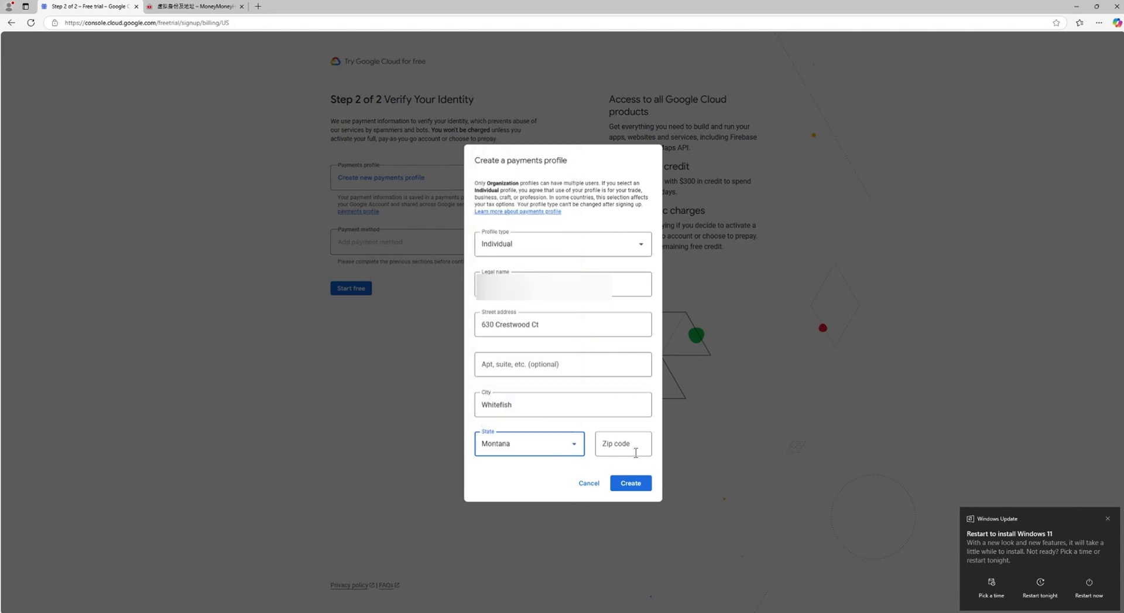
{"action": "left_click", "coordinate": [636, 451]}
{"action": "type", "text": "59937"}
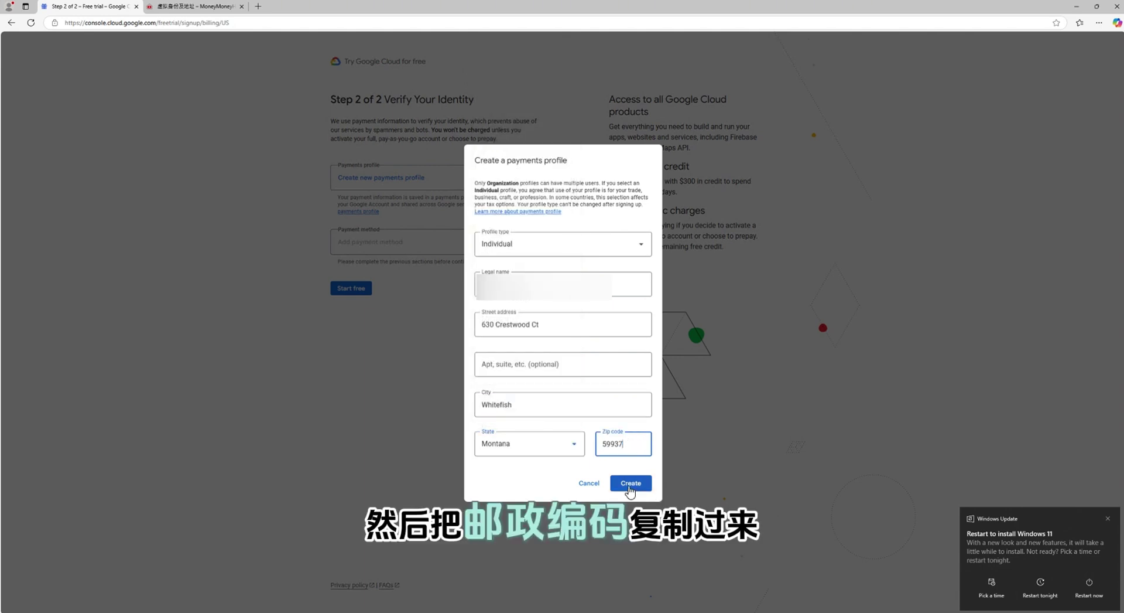
{"action": "left_click", "coordinate": [628, 485]}
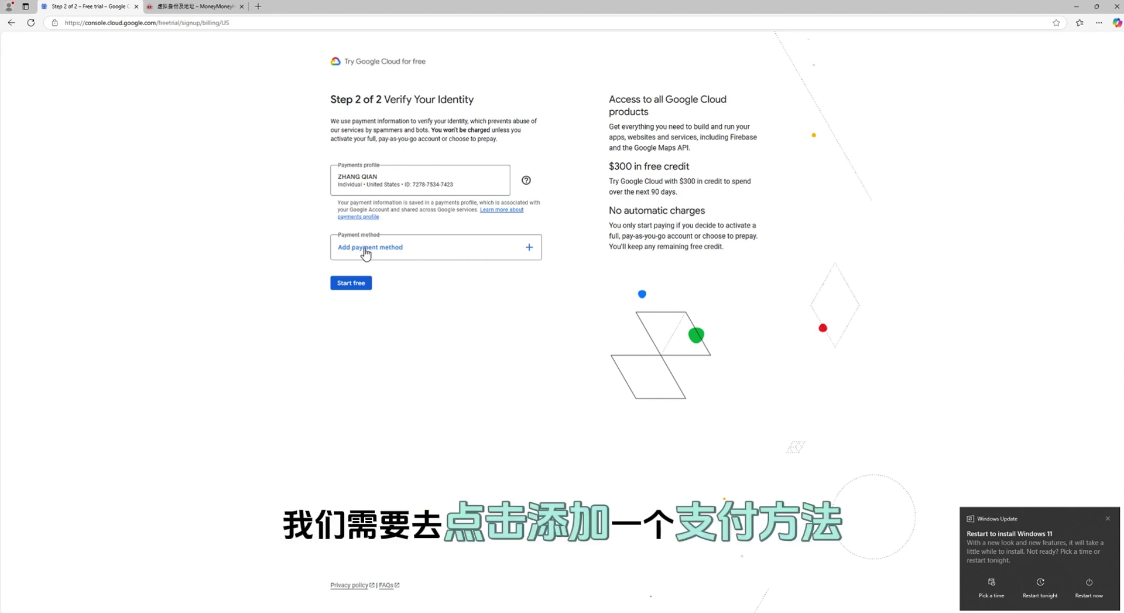
Open the Add payment method dialog offering card or bank account options
{"action": "left_click", "coordinate": [425, 251]}
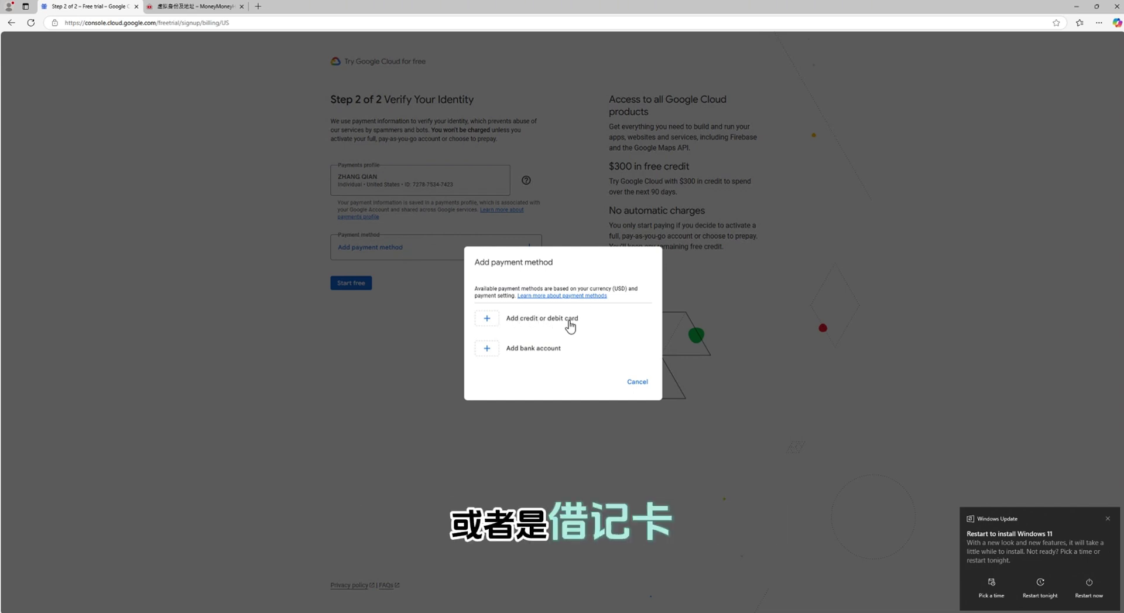
Add a Visa credit card with its number, MM/YY expiry and security code, and save it
{"action": "left_click", "coordinate": [487, 321]}
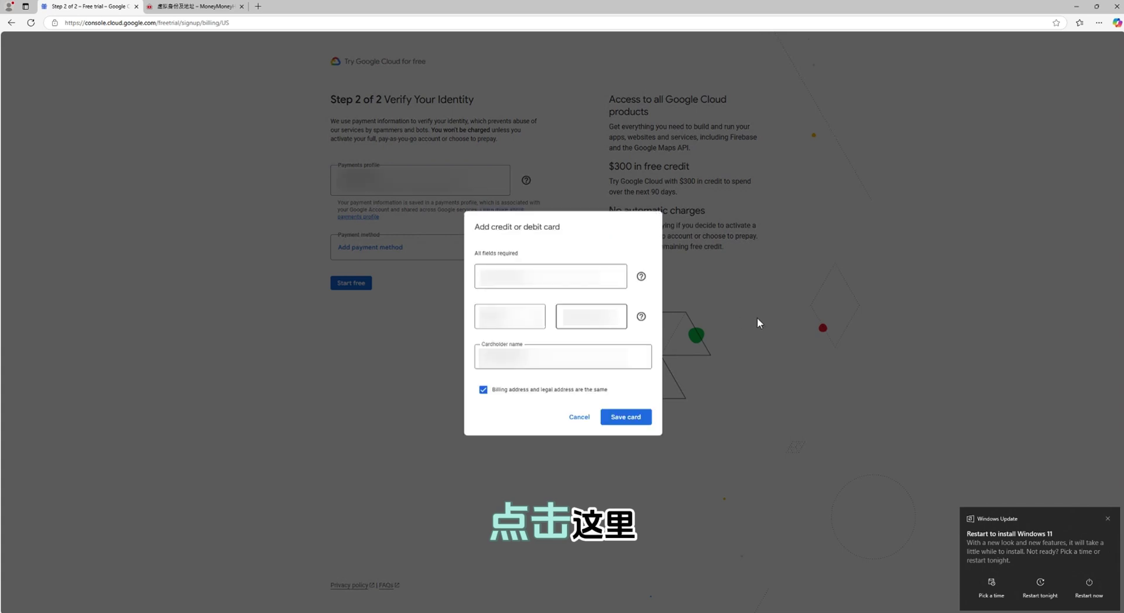
{"action": "left_click", "coordinate": [577, 277]}
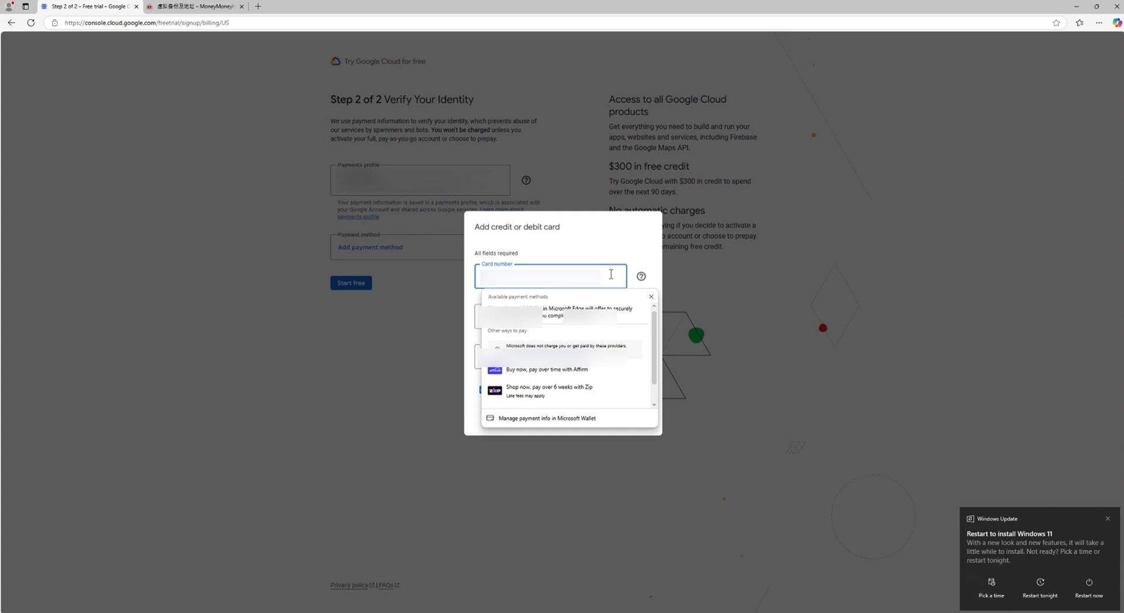
{"action": "key", "text": "Escape"}
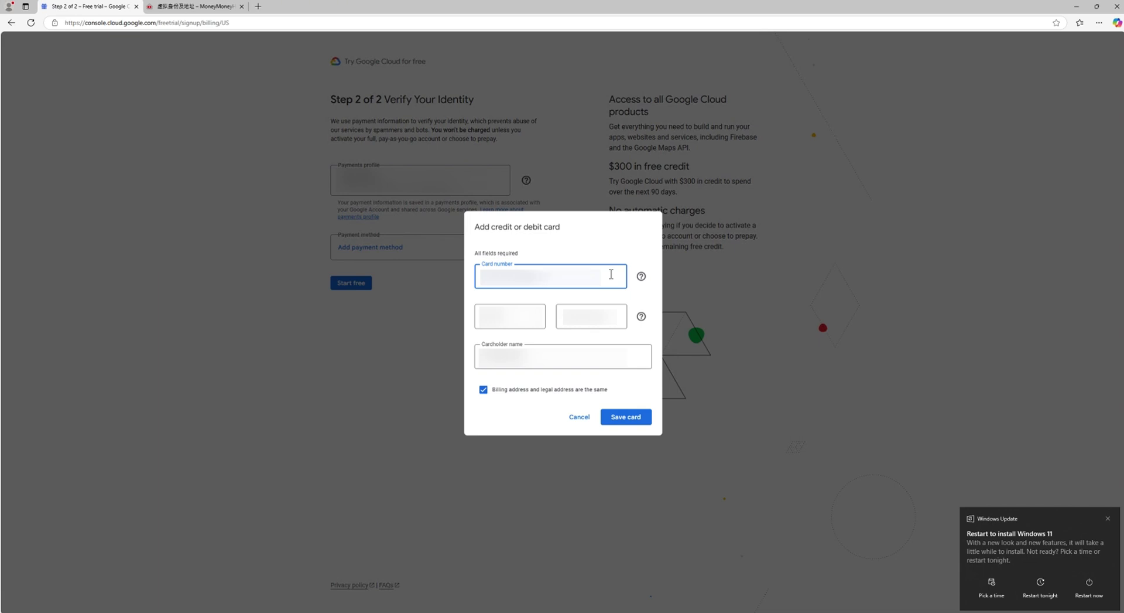
{"action": "key", "text": "Tab"}
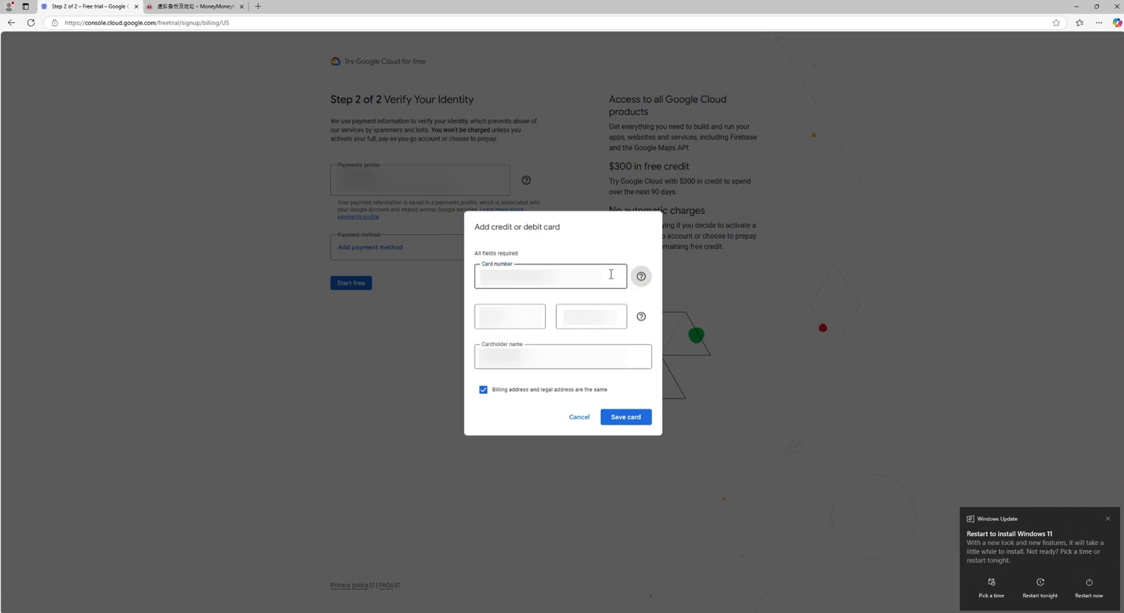
{"action": "key", "text": "Tab"}
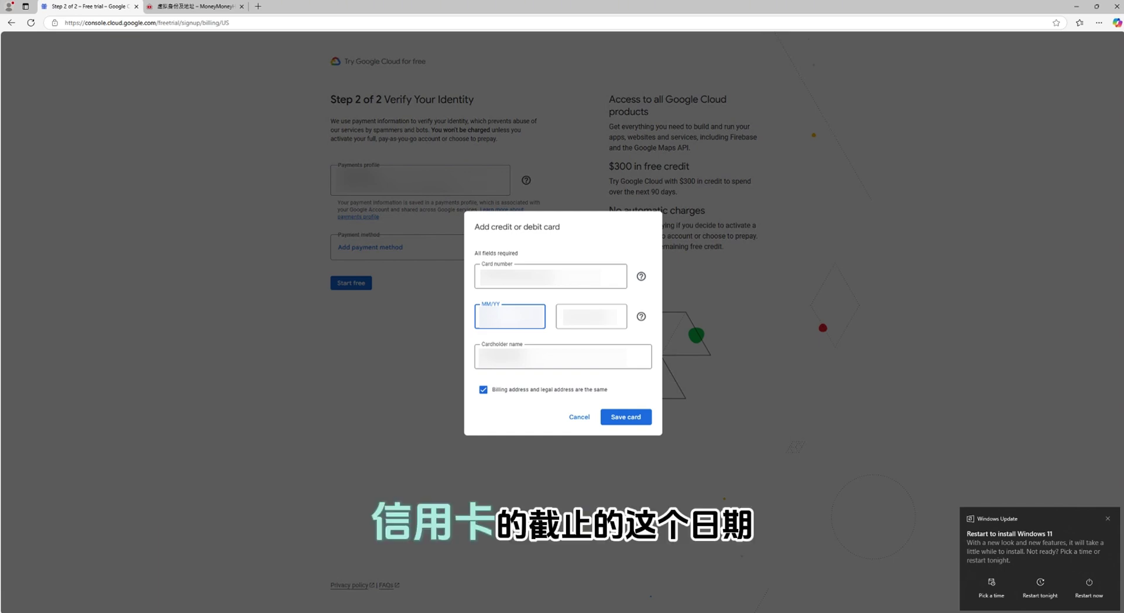
{"action": "left_click", "coordinate": [591, 316]}
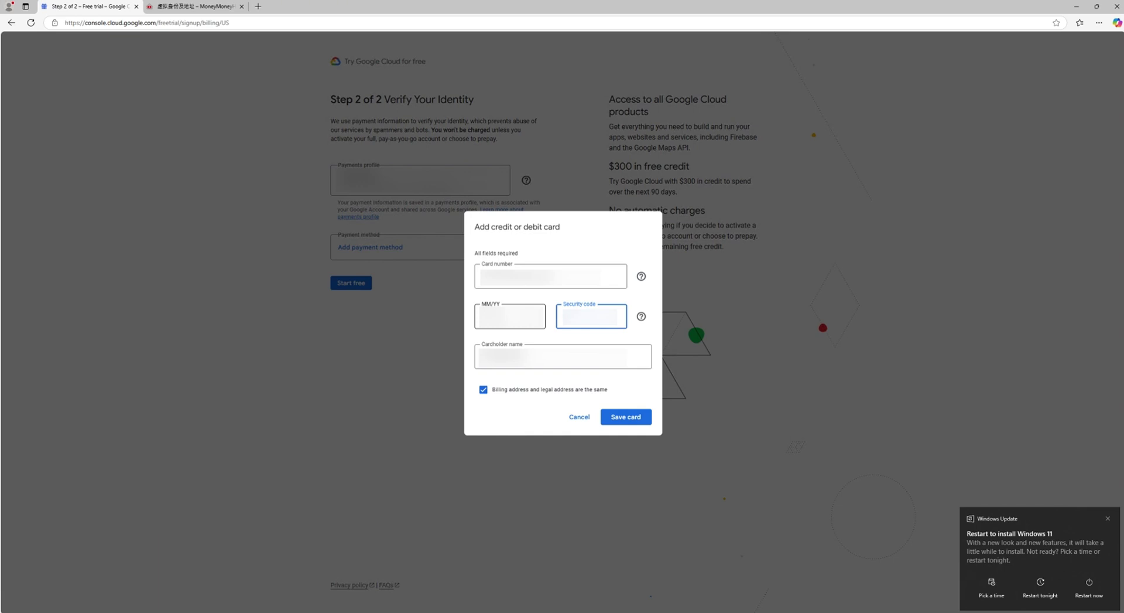
{"action": "key", "text": "Tab"}
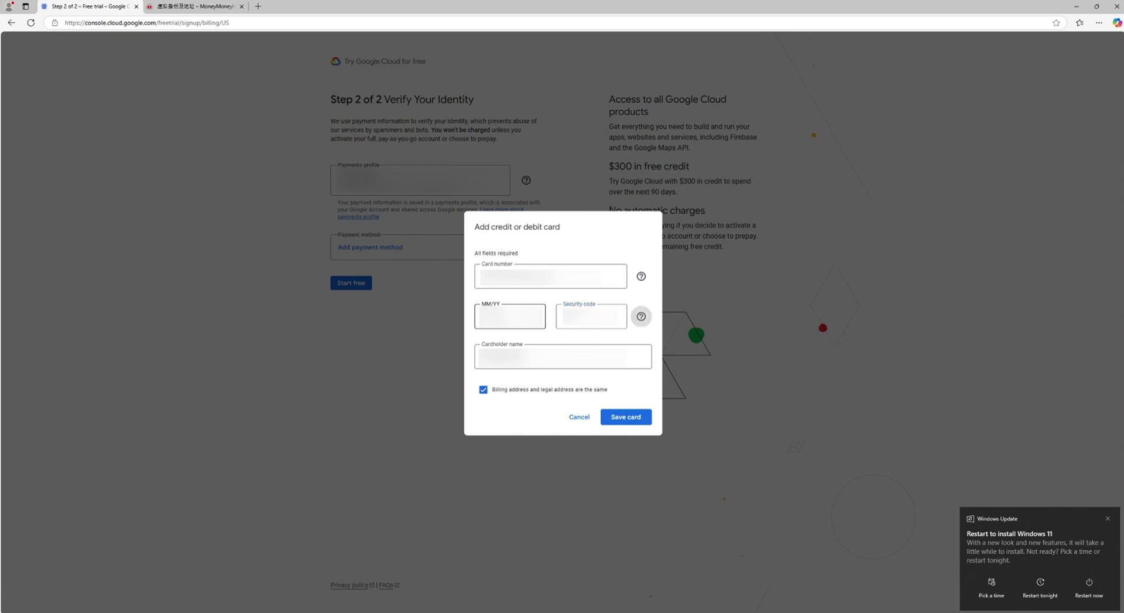
{"action": "left_click", "coordinate": [636, 420]}
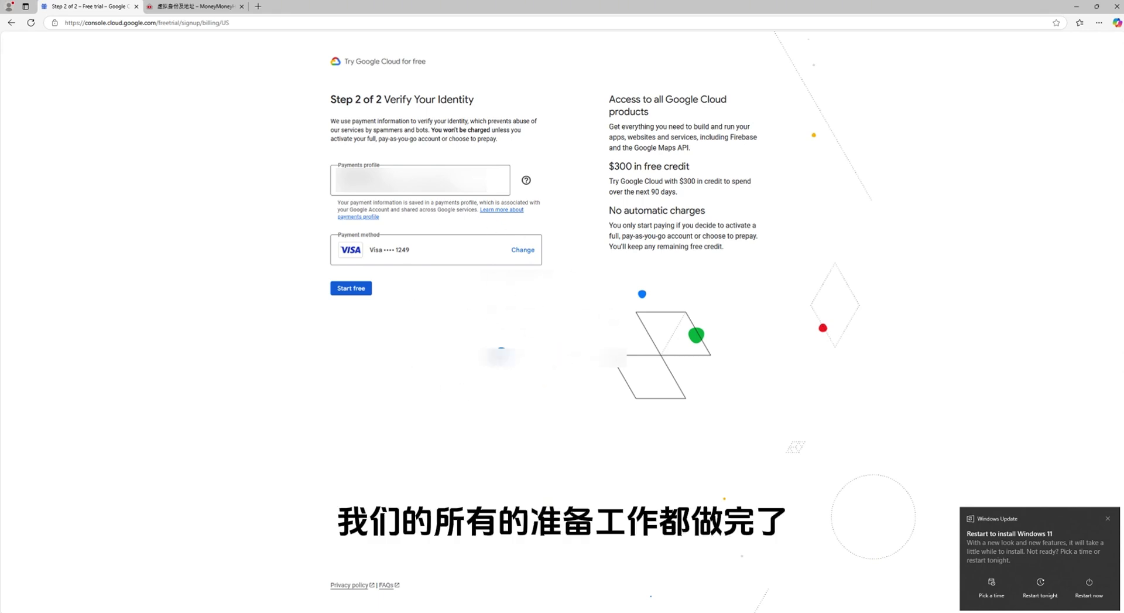
Start the free trial with the saved Visa card to reach the welcome questionnaire
{"action": "left_click", "coordinate": [342, 293]}
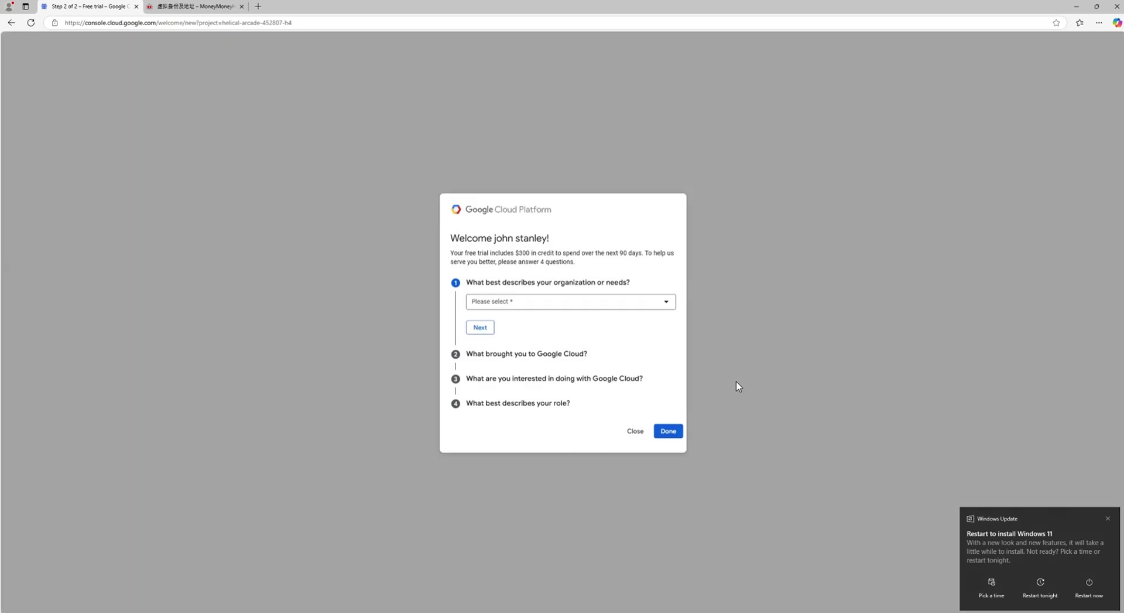
Answer the first survey questions with Startup and Learn more / explore
{"action": "left_click", "coordinate": [665, 306]}
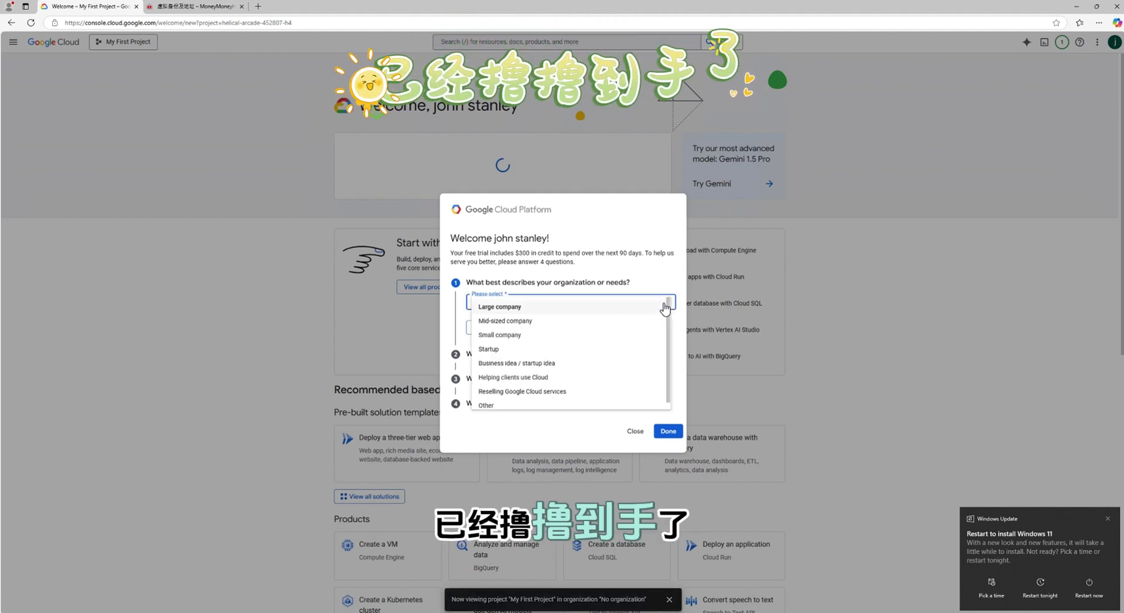
{"action": "left_click", "coordinate": [532, 350]}
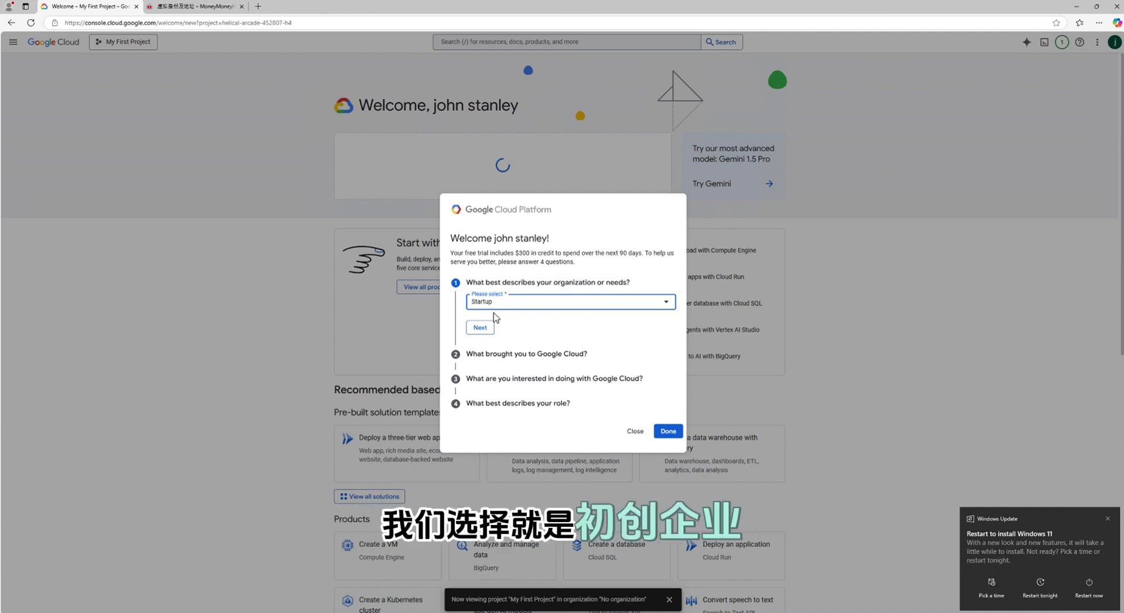
{"action": "left_click", "coordinate": [483, 332]}
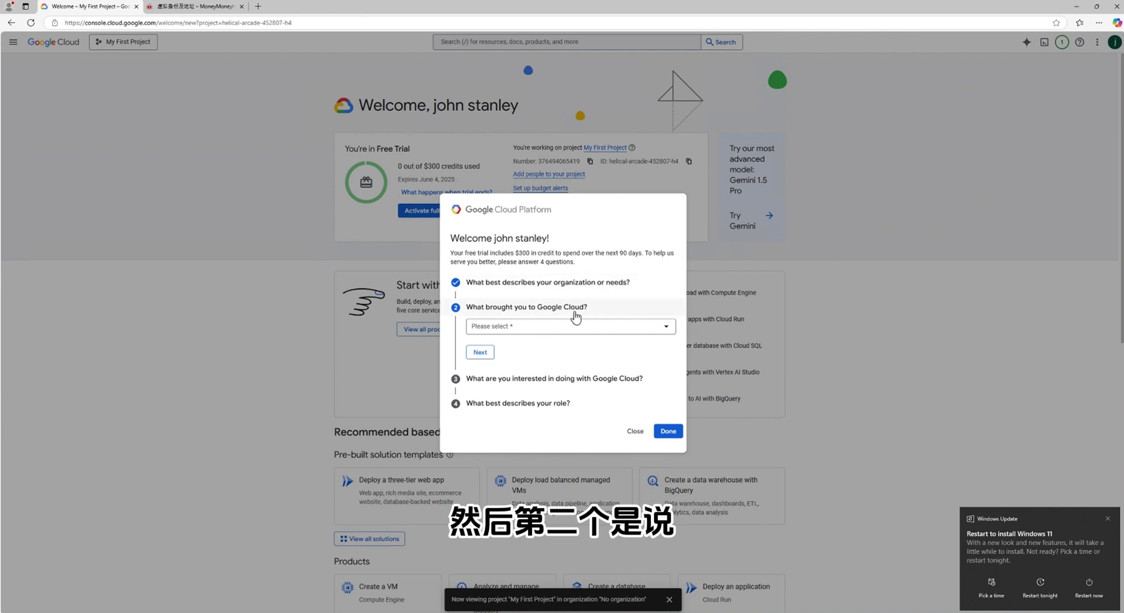
{"action": "left_click", "coordinate": [622, 326]}
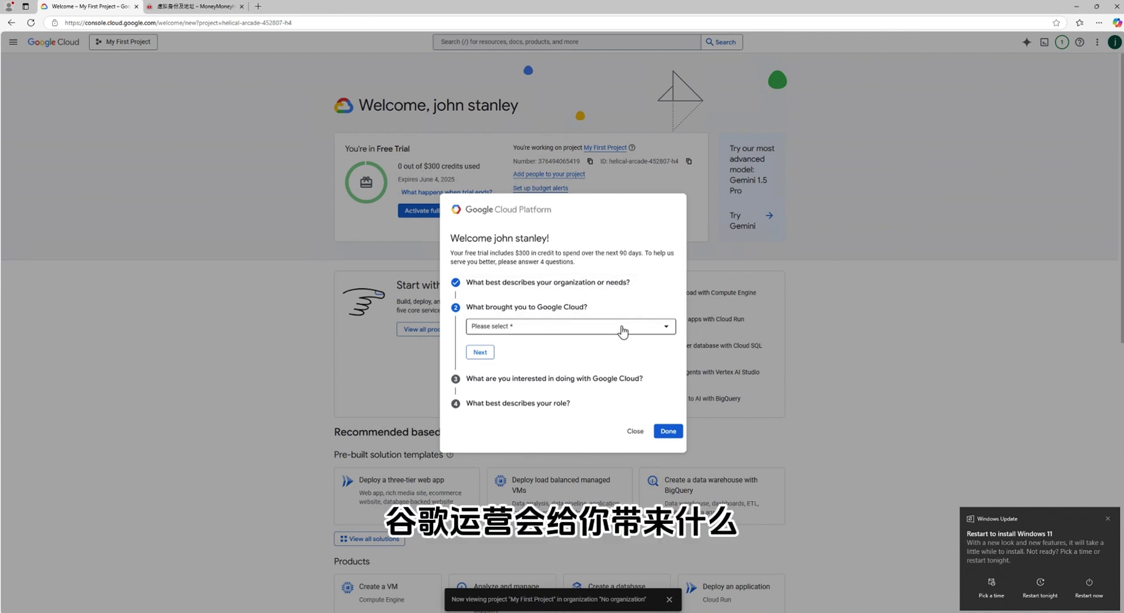
{"action": "left_click", "coordinate": [583, 331]}
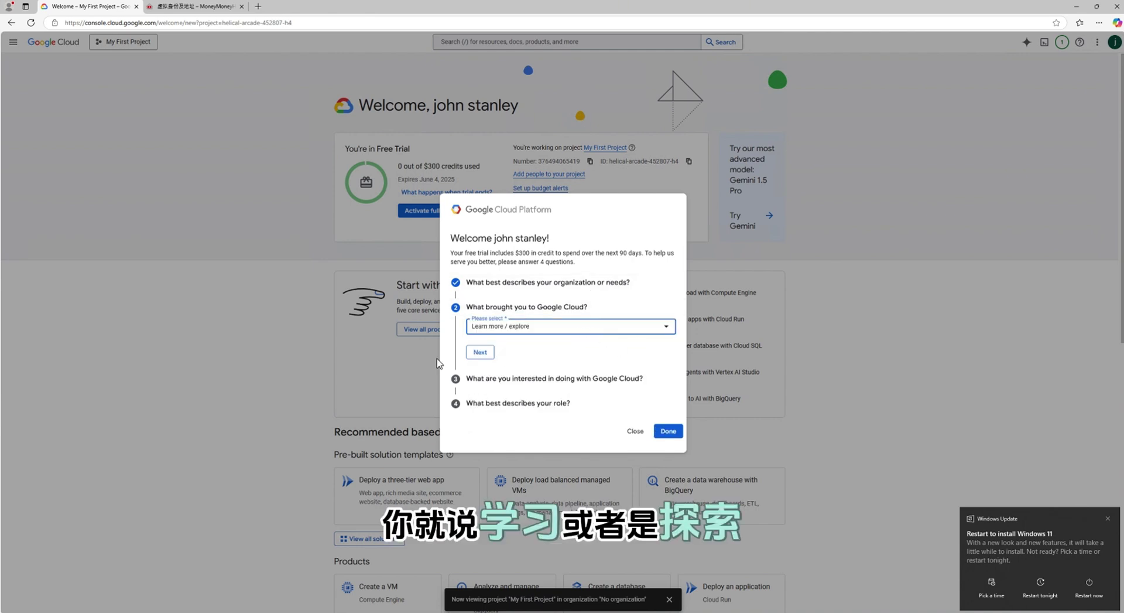
{"action": "left_click", "coordinate": [487, 351]}
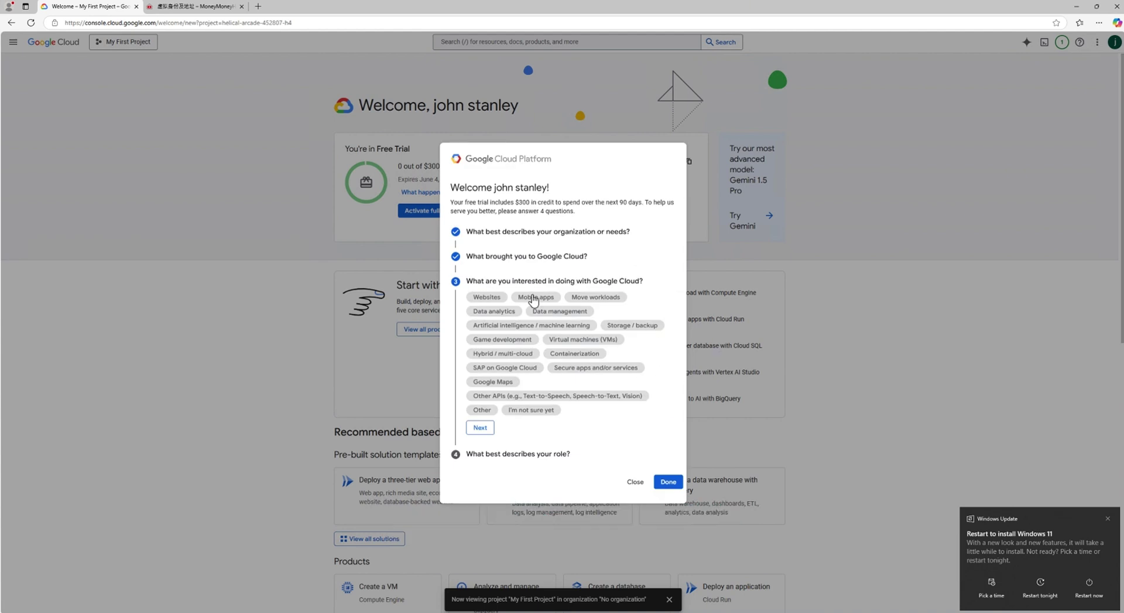
Pick Websites as the interest and Engineer / Developer as the role, then submit the survey
{"action": "left_click", "coordinate": [491, 300]}
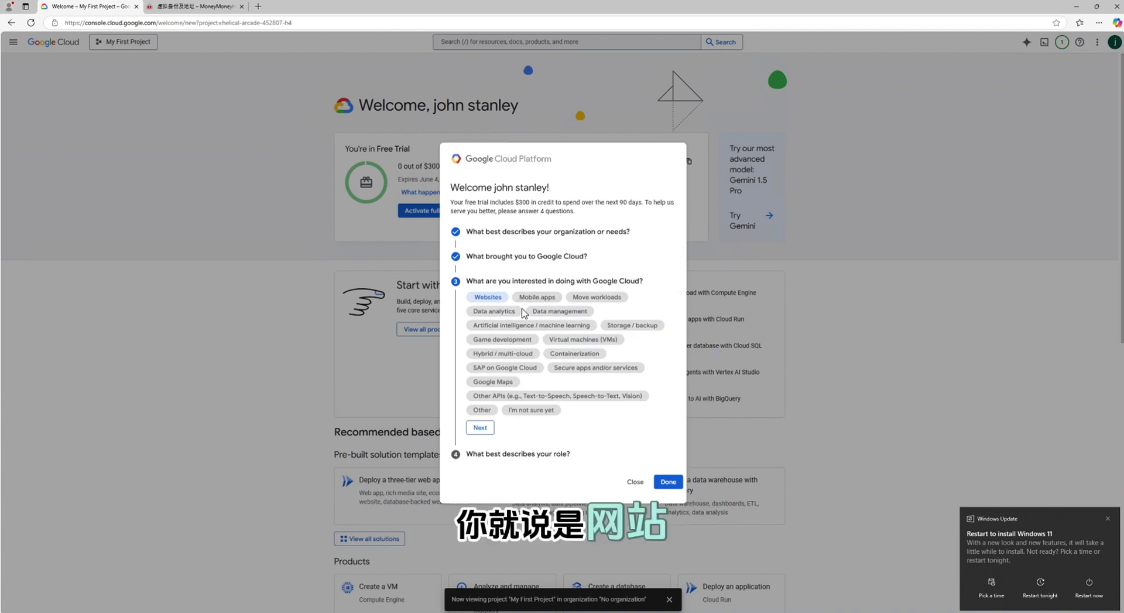
{"action": "left_click", "coordinate": [481, 427]}
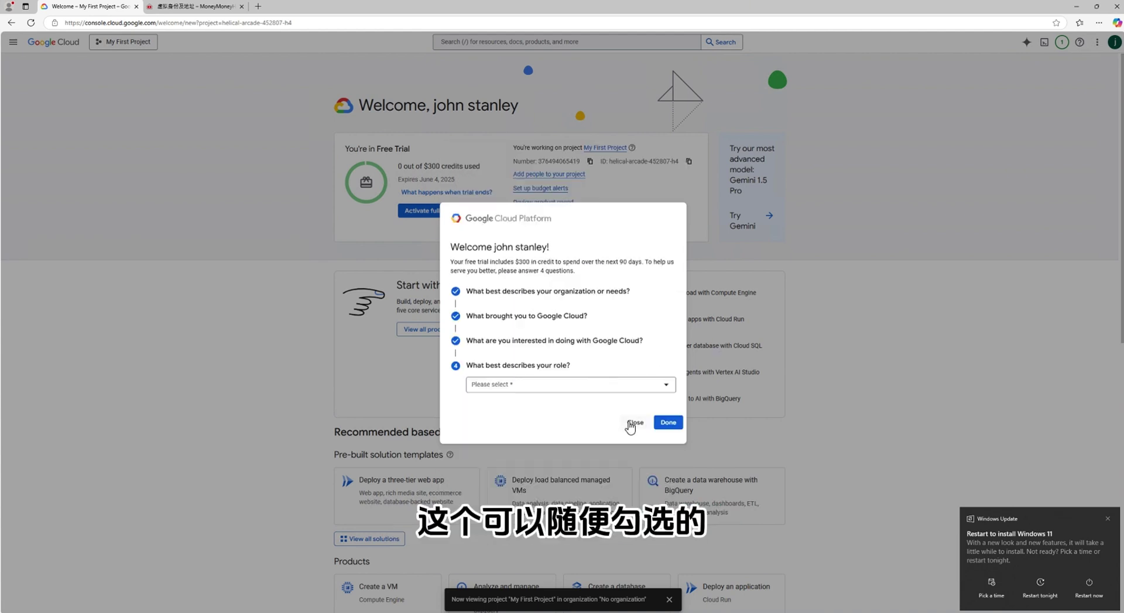
{"action": "left_click", "coordinate": [651, 389]}
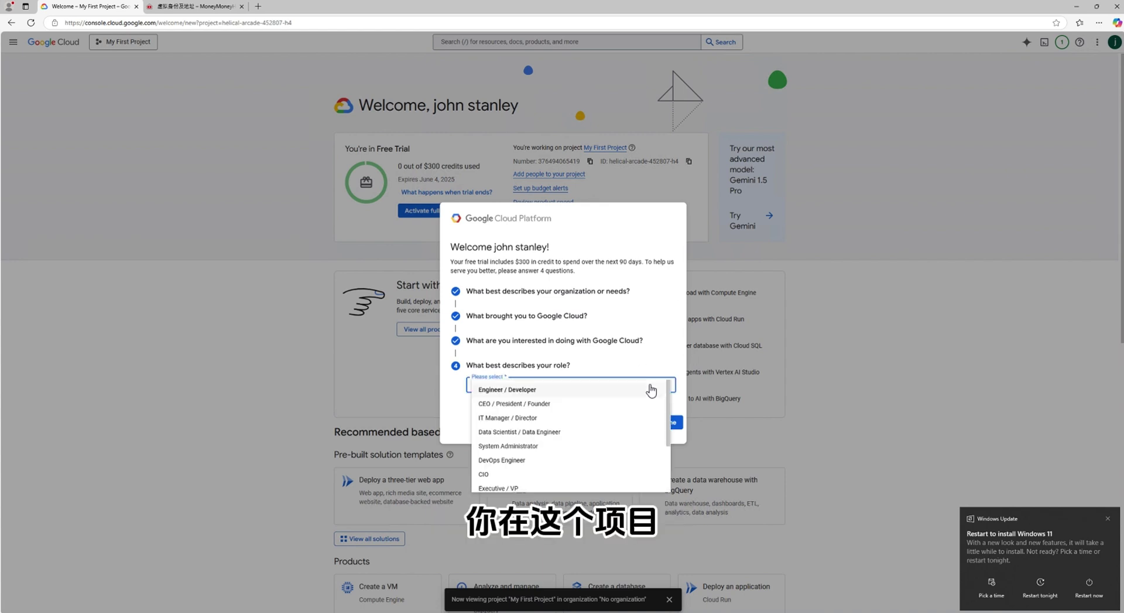
{"action": "left_click", "coordinate": [598, 391]}
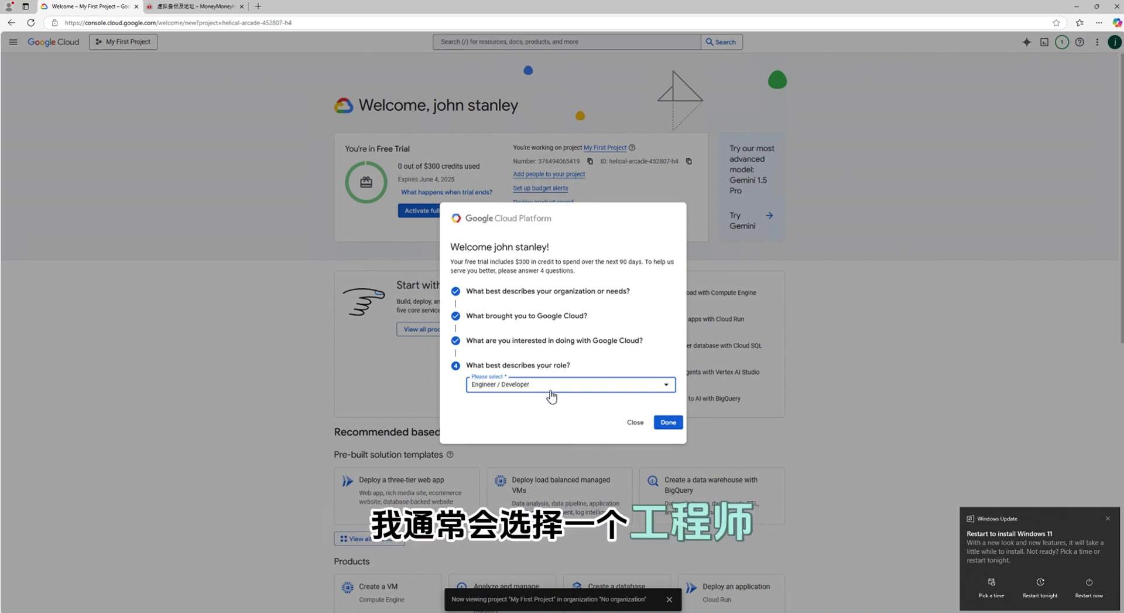
{"action": "left_click", "coordinate": [671, 427]}
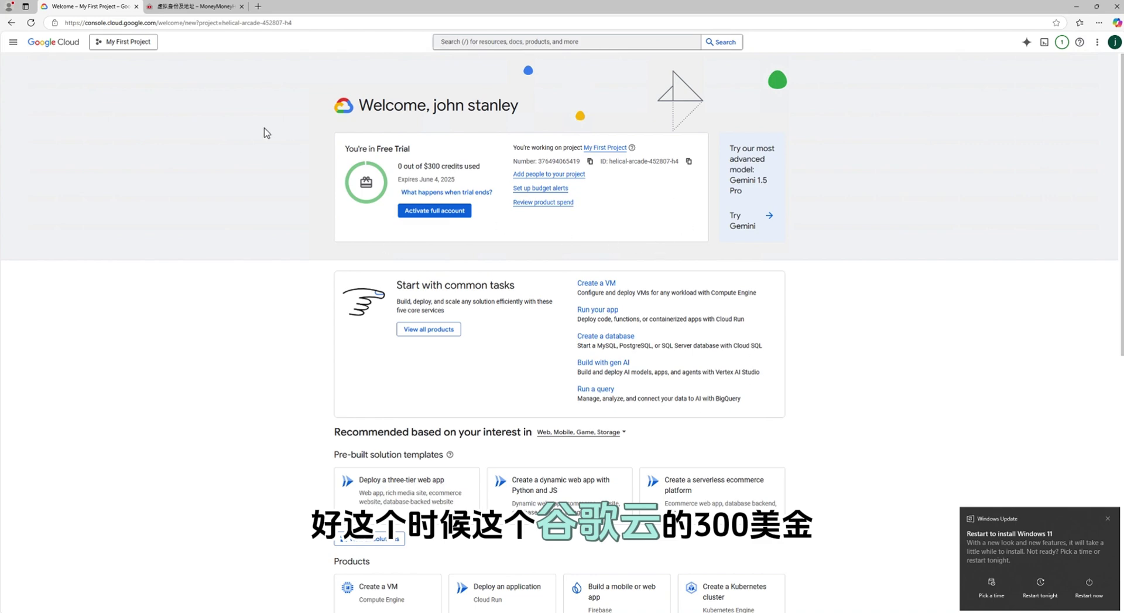
{"action": "left_click", "coordinate": [12, 42]}
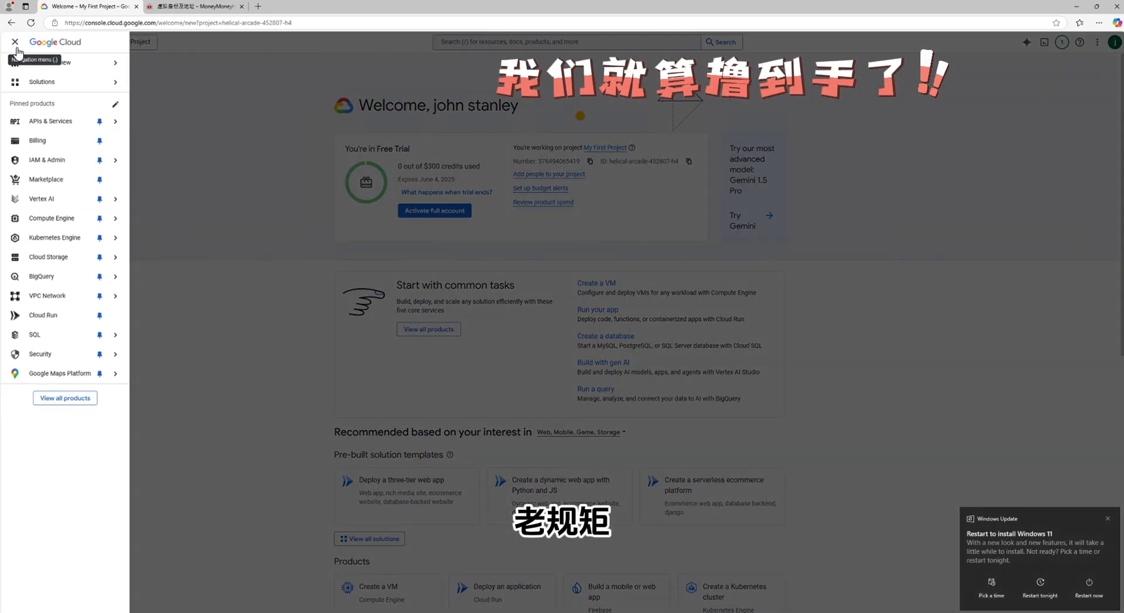
Go to Billing, dismiss the tour tip, and open the My Billing Account management page
{"action": "left_click", "coordinate": [62, 142]}
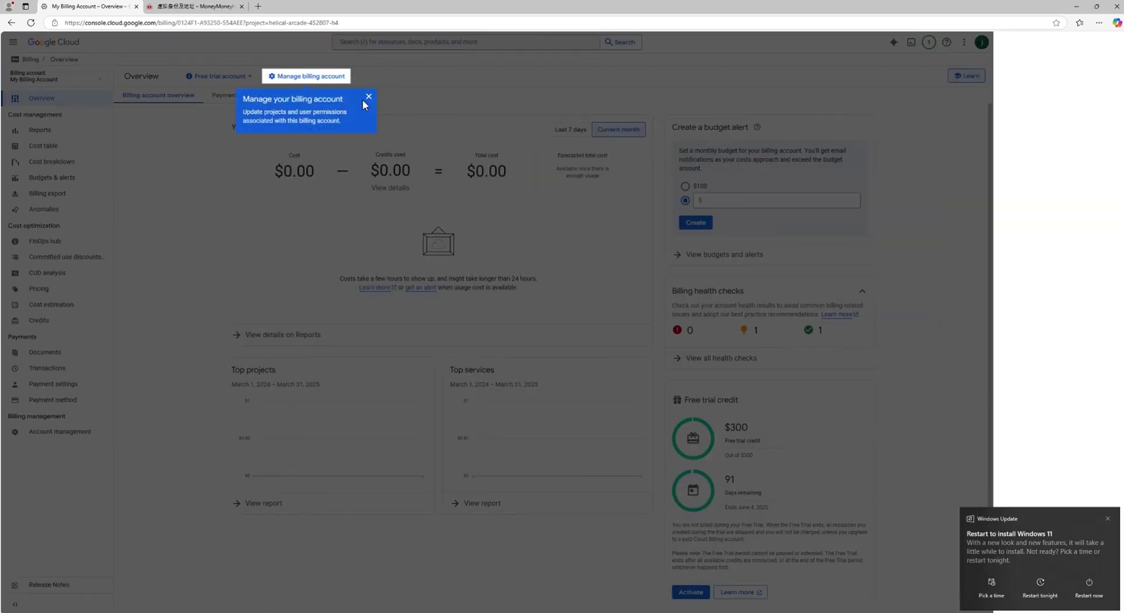
{"action": "left_click", "coordinate": [369, 97]}
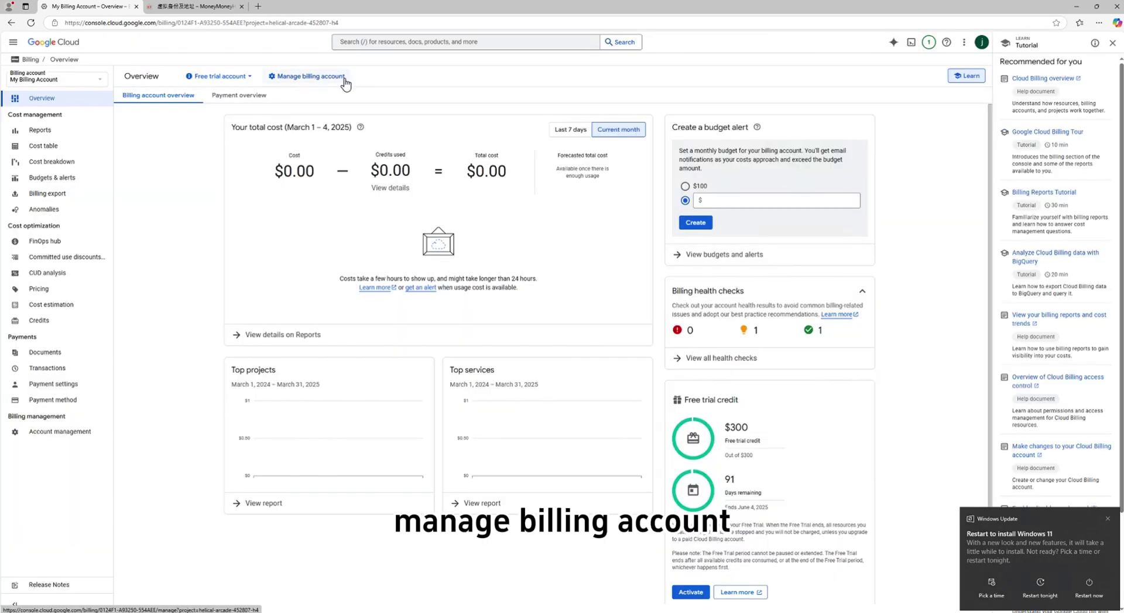
{"action": "left_click", "coordinate": [330, 76]}
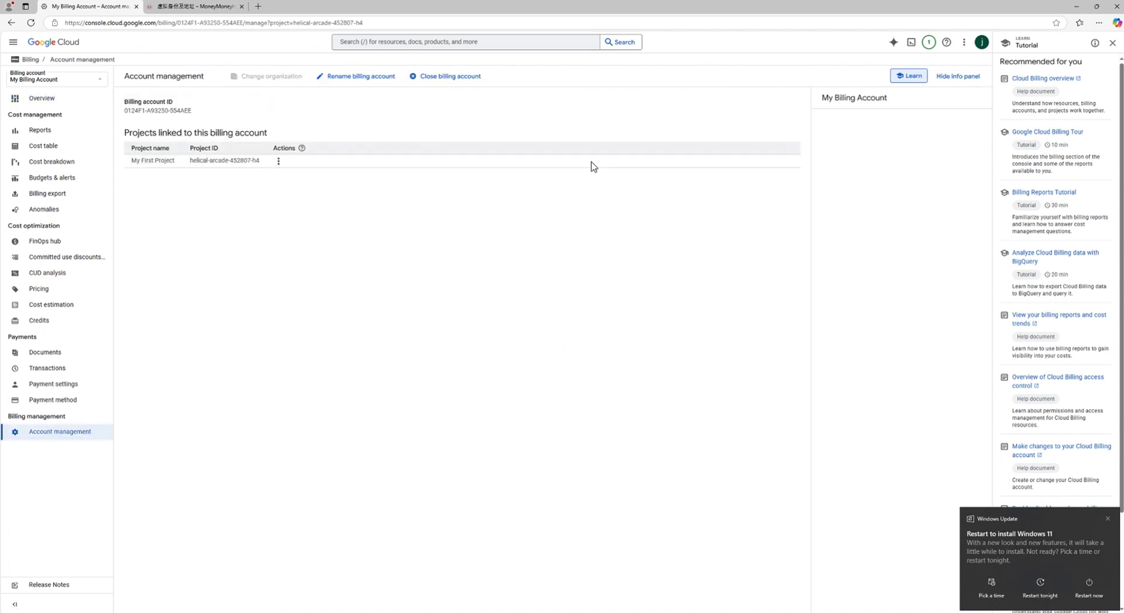
Enter 20250305 as the new billing account name in the Rename dialog and confirm
{"action": "left_click", "coordinate": [355, 77]}
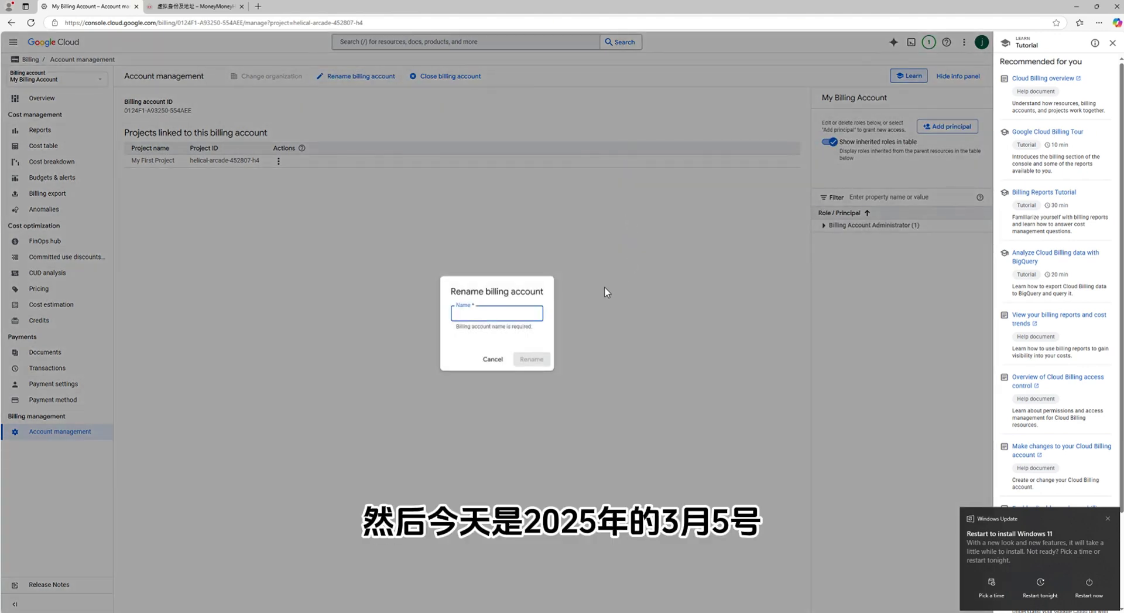
{"action": "type", "text": "20250"}
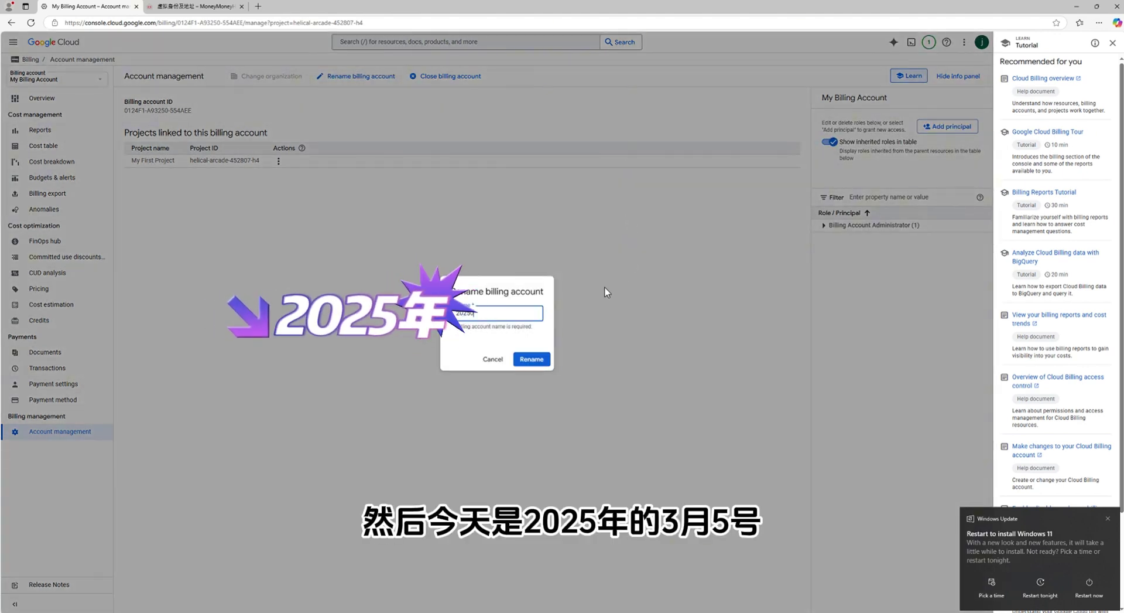
{"action": "type", "text": "305"}
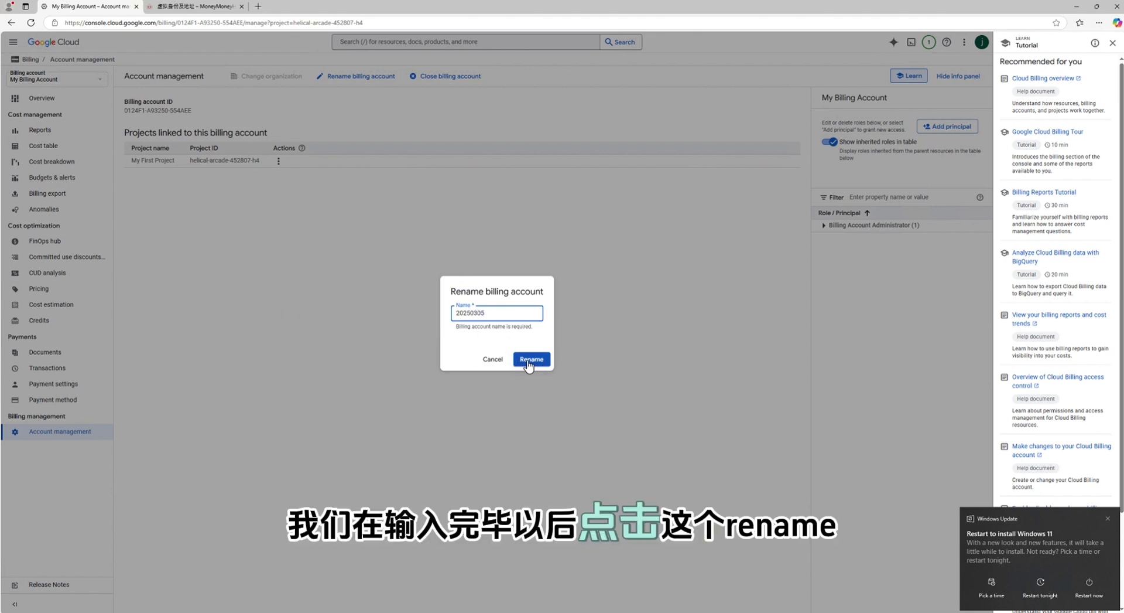
{"action": "left_click", "coordinate": [529, 360]}
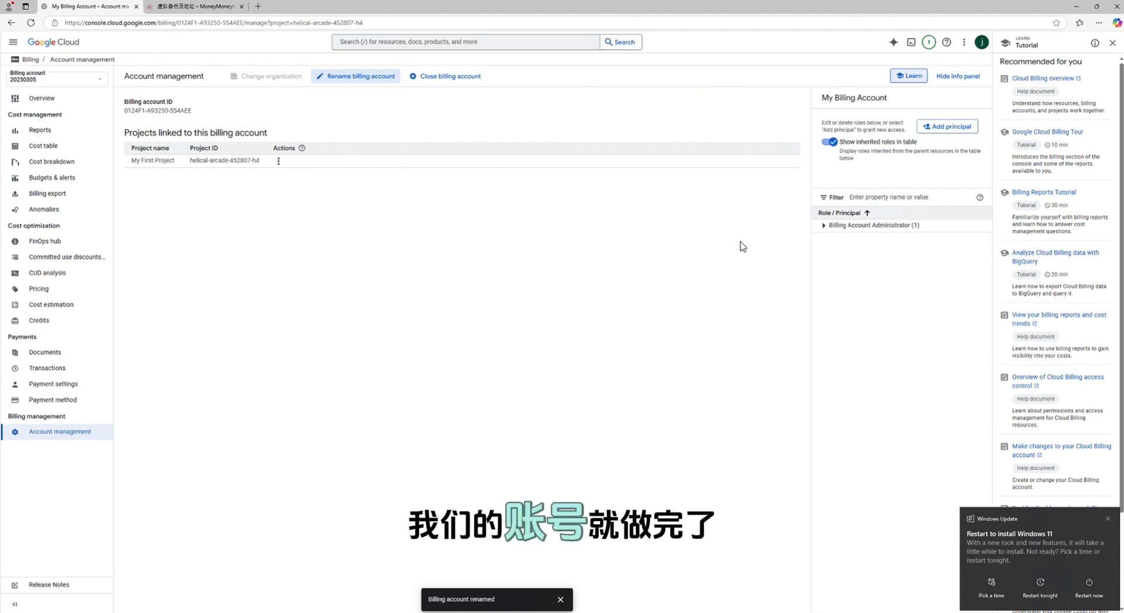
Add the second Gmail address as a principal with the Billing Account Administrator role and save
{"action": "left_click", "coordinate": [824, 225]}
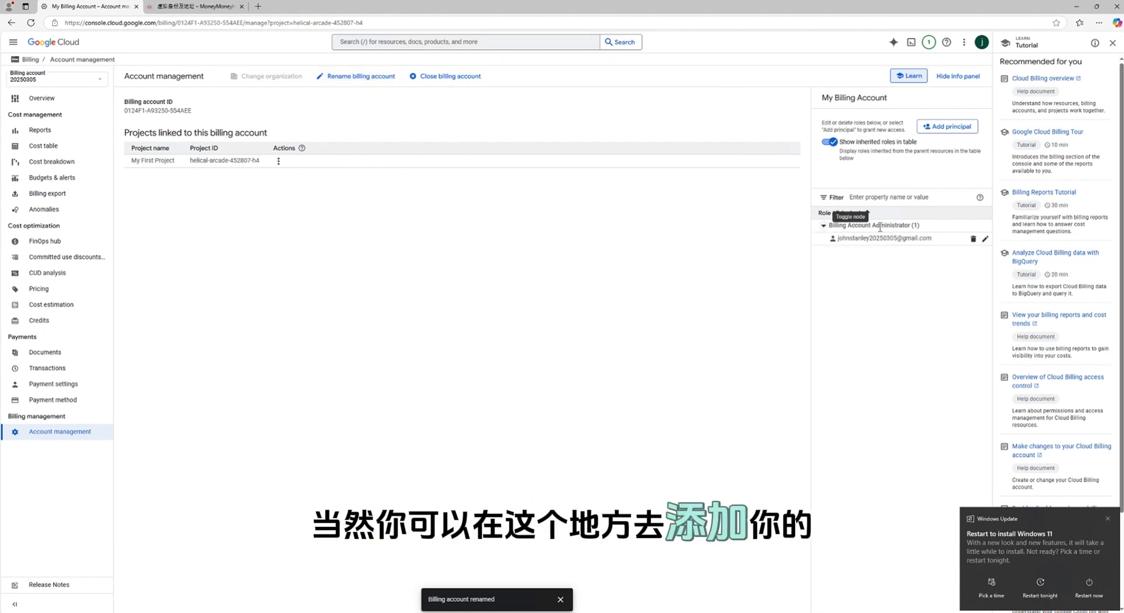
{"action": "left_click", "coordinate": [948, 126]}
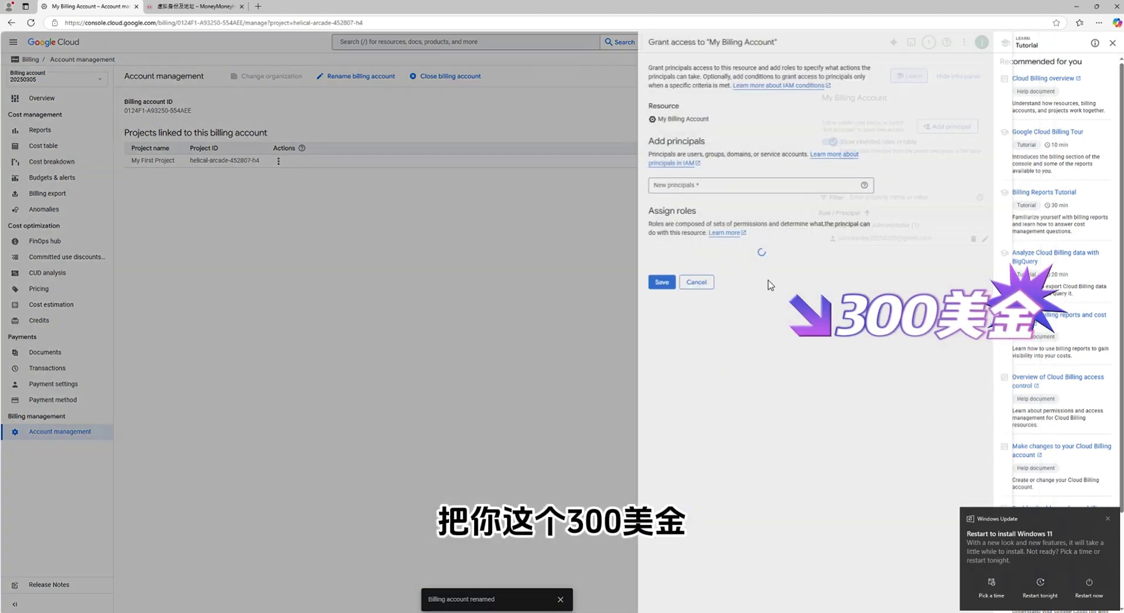
{"action": "left_click", "coordinate": [712, 186]}
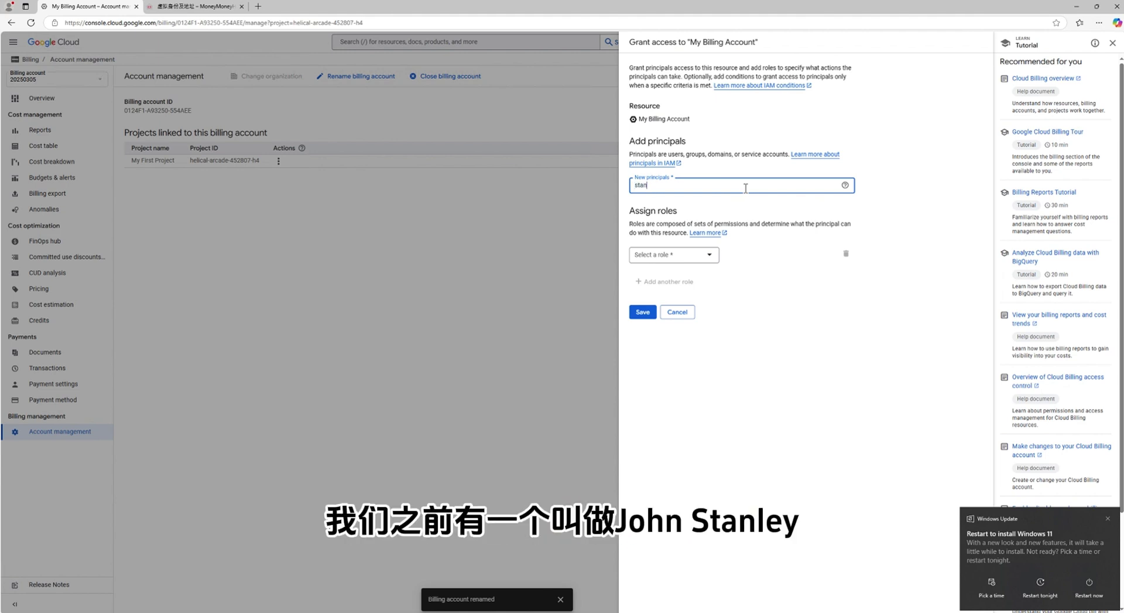
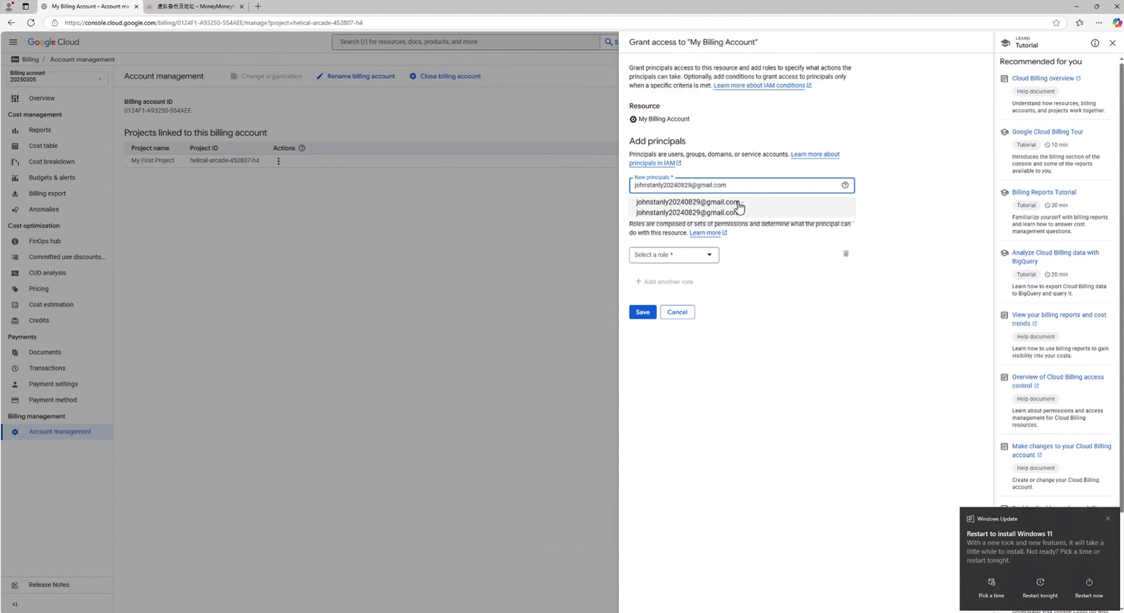
{"action": "left_click", "coordinate": [741, 209]}
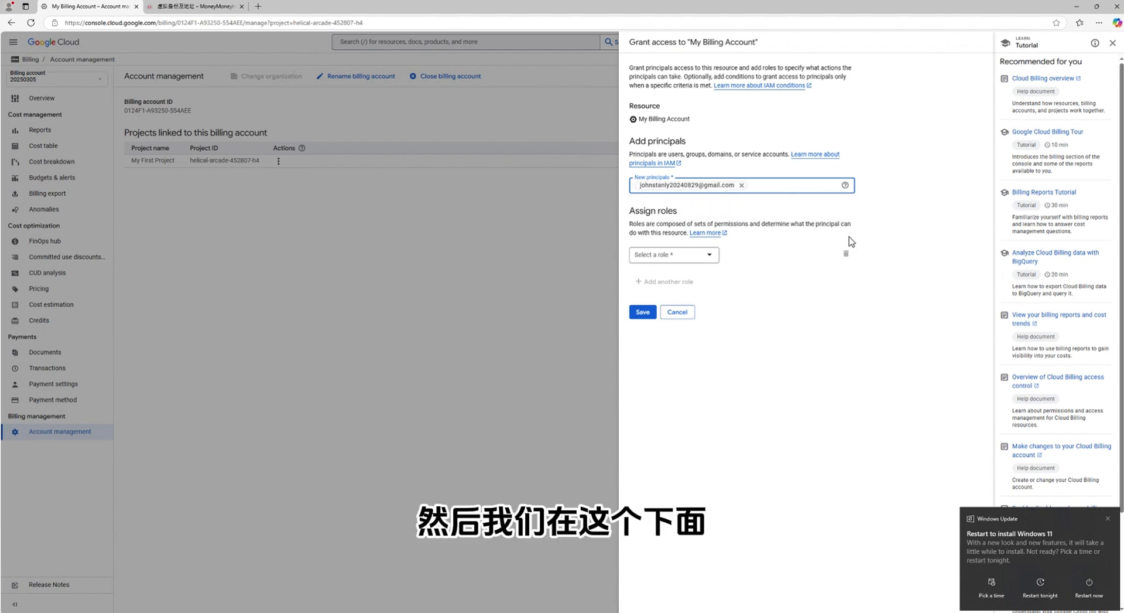
{"action": "left_click", "coordinate": [713, 257]}
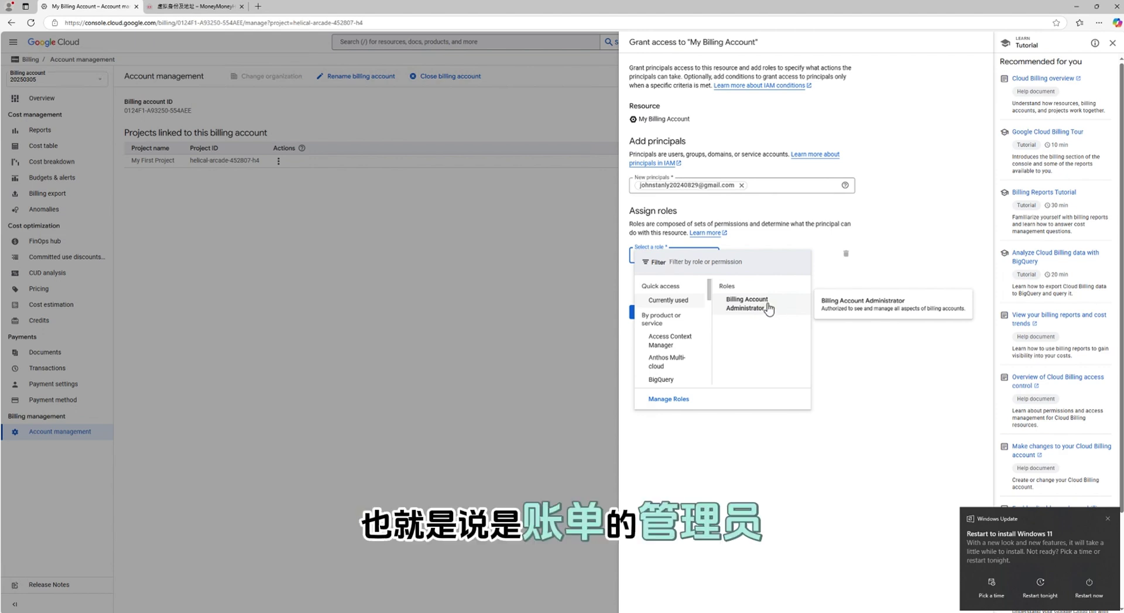
{"action": "left_click", "coordinate": [769, 309]}
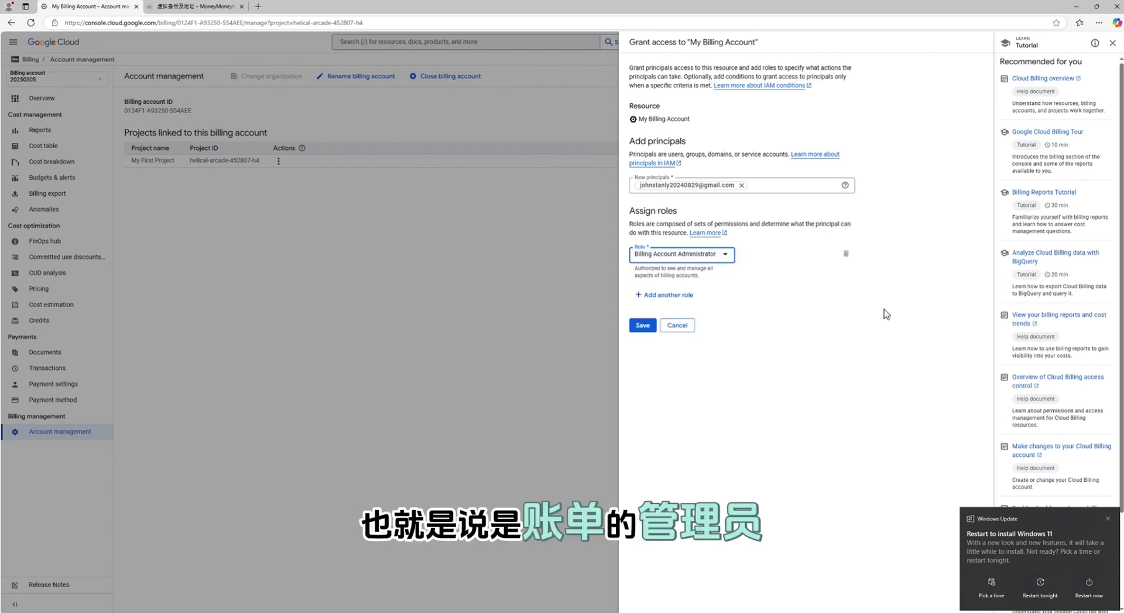
{"action": "left_click", "coordinate": [643, 326]}
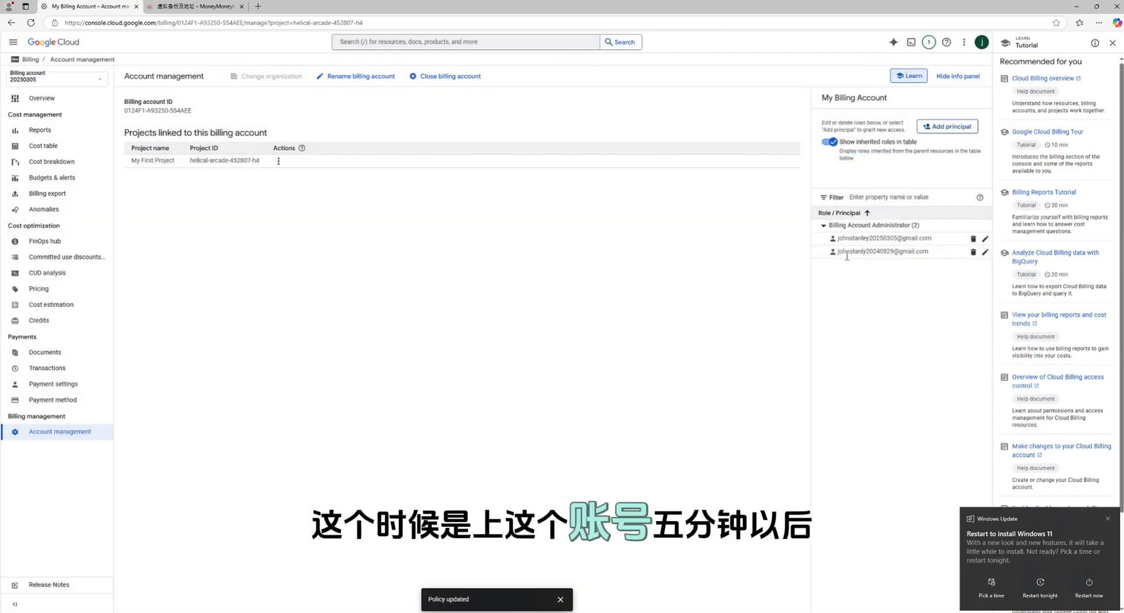
{"action": "left_click_drag", "start_coordinate": [927, 252], "coordinate": [838, 252]}
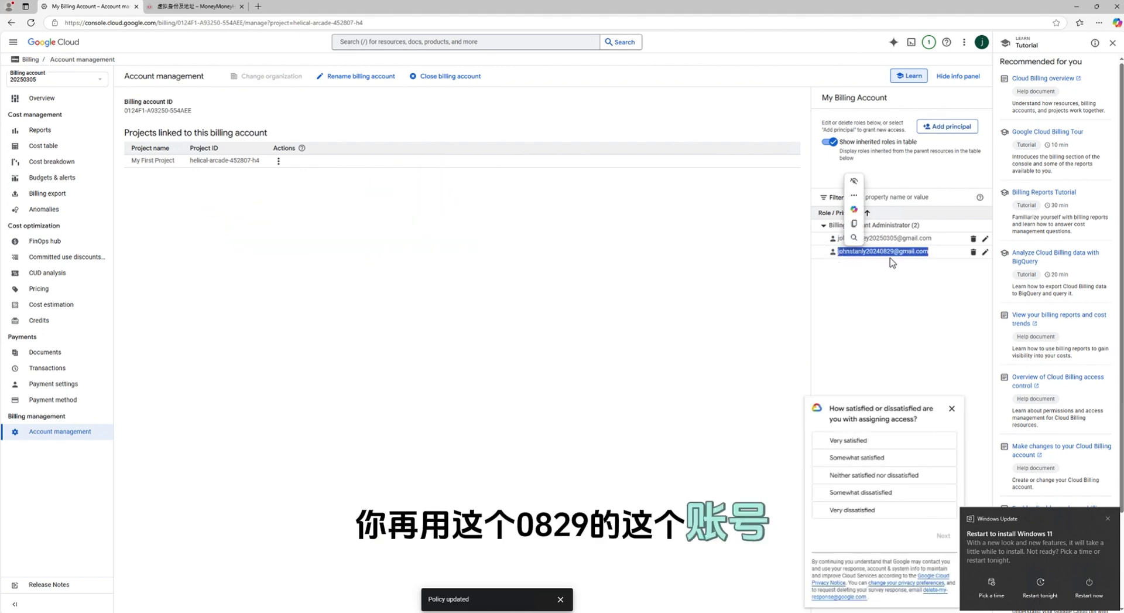
{"action": "left_click", "coordinate": [922, 265]}
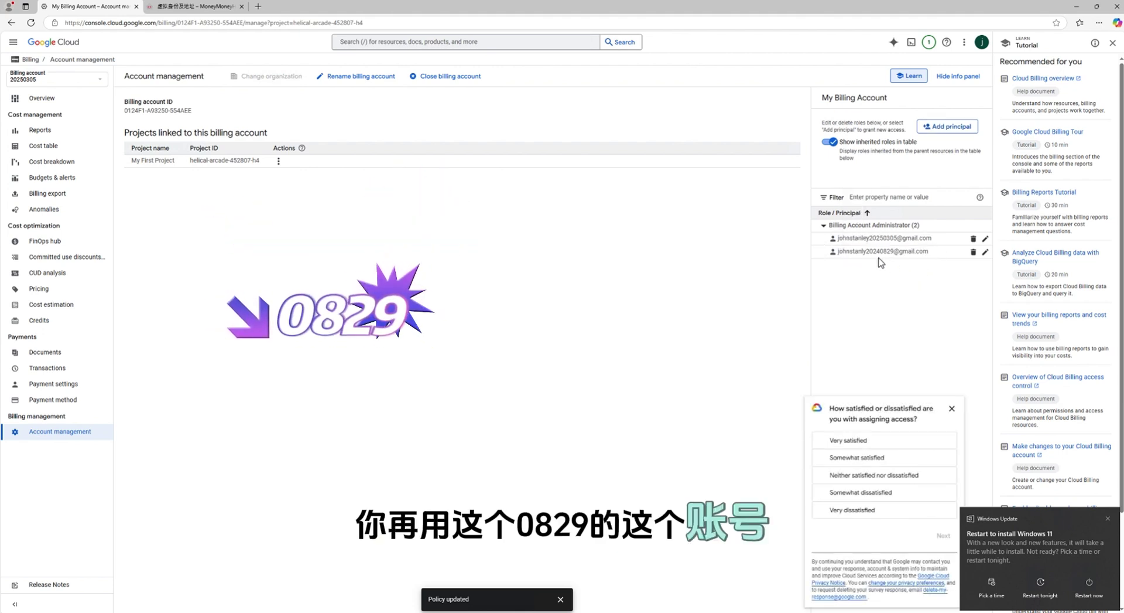
{"action": "left_click_drag", "start_coordinate": [838, 254], "coordinate": [936, 256]}
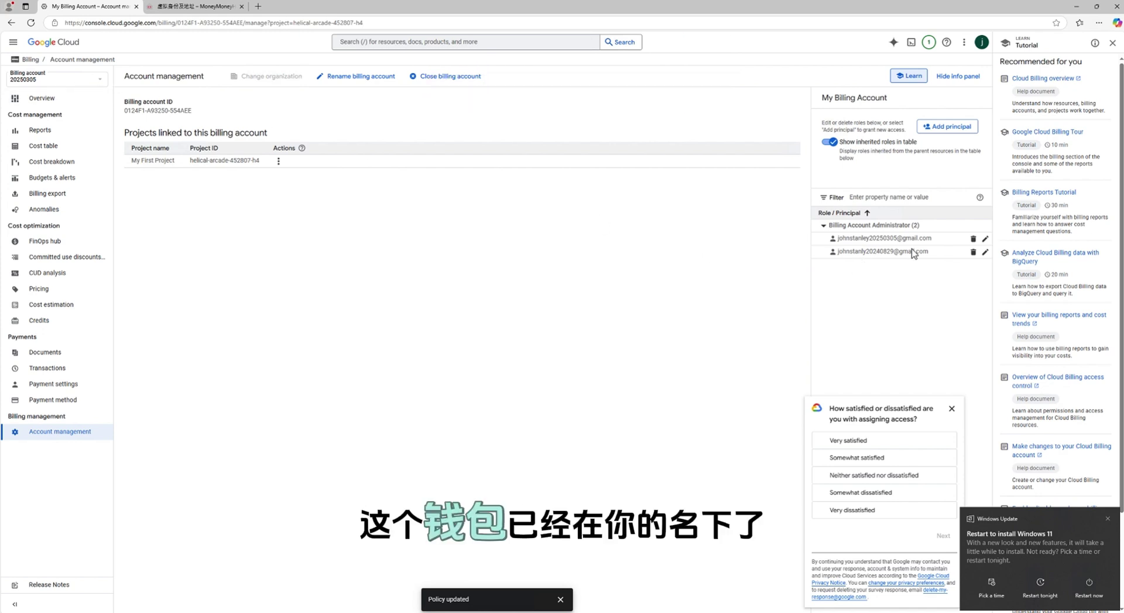
{"action": "left_click_drag", "start_coordinate": [931, 252], "coordinate": [902, 250]}
{"action": "left_click", "coordinate": [838, 251]}
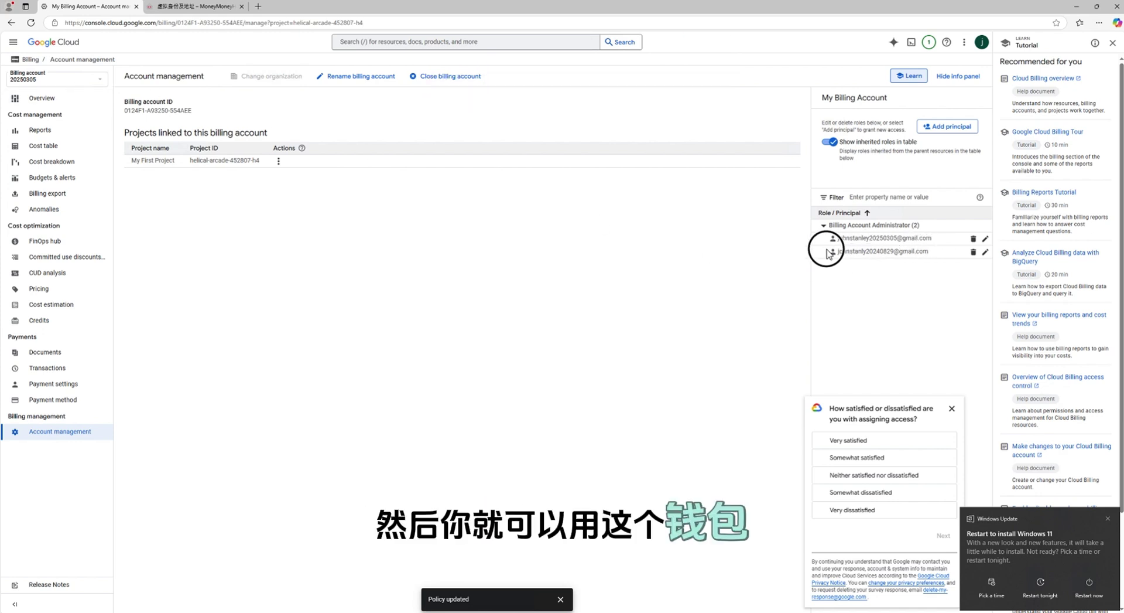
{"action": "left_click", "coordinate": [886, 251], "text": "shift"}
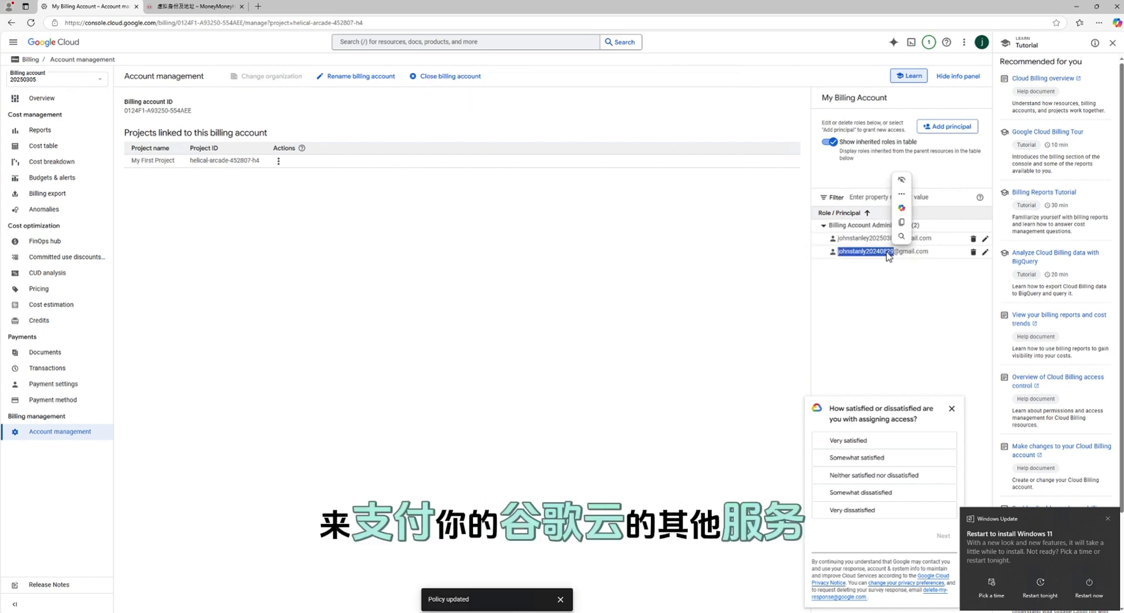
{"action": "left_click", "coordinate": [854, 307]}
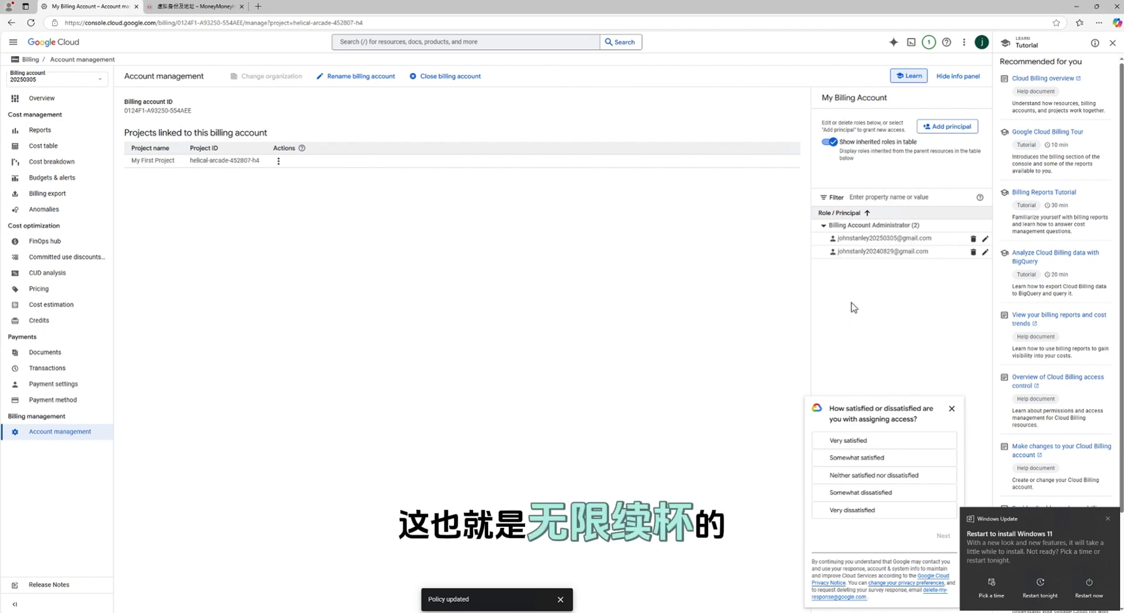